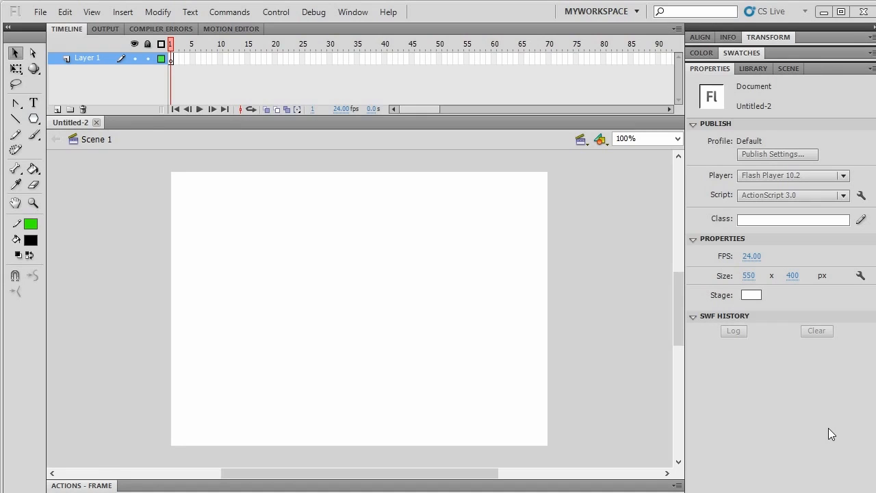
# Step: Draw a rectangle about 101 by 147 px with red fill and green outline near the stage's upper-left corner
pyautogui.click(33, 119)
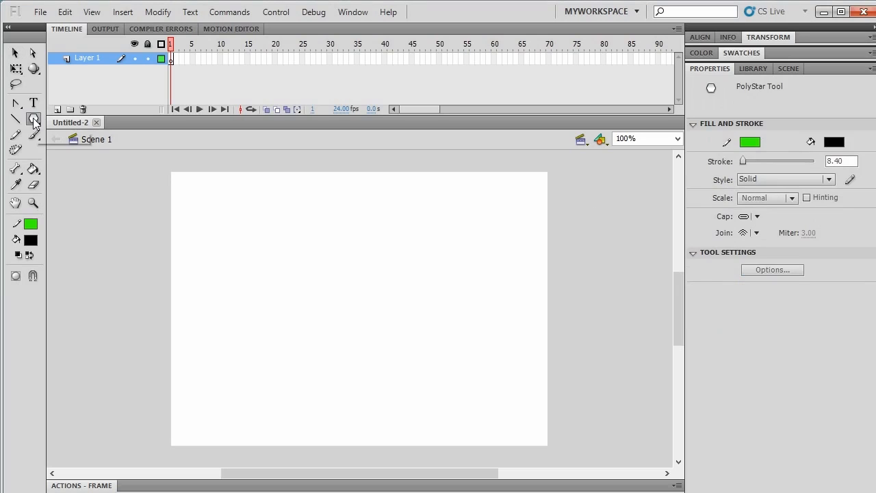
pyautogui.click(33, 118)
pyautogui.click(85, 119)
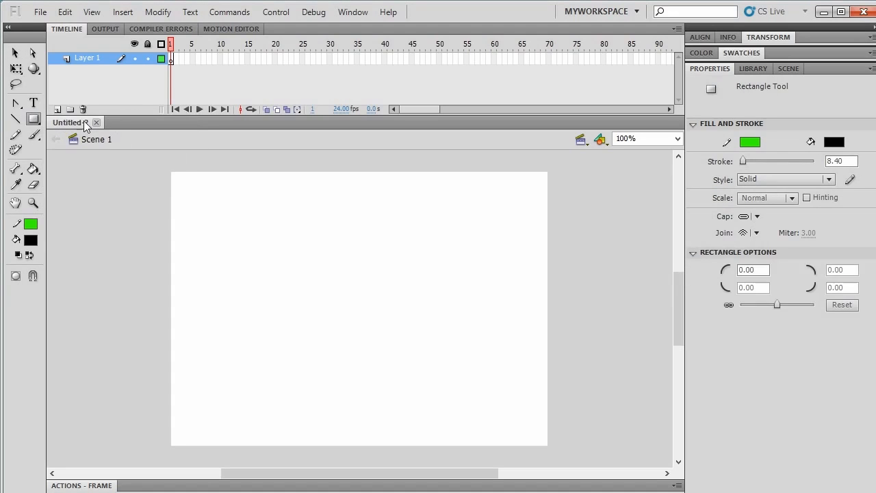
pyautogui.click(34, 239)
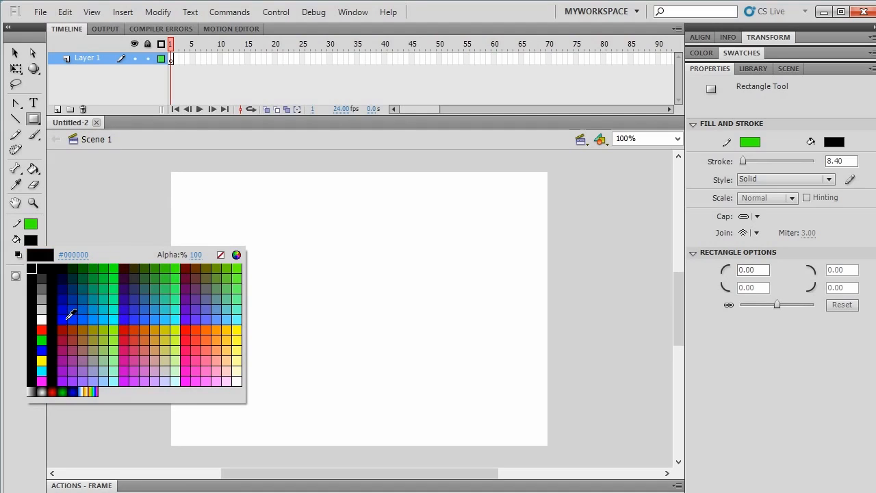
pyautogui.click(42, 331)
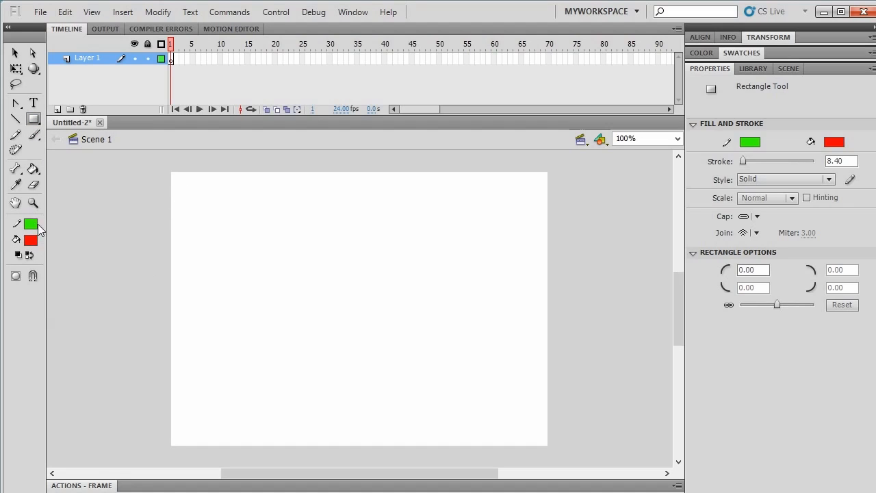
pyautogui.moveTo(189, 202)
pyautogui.mouseDown()
pyautogui.moveTo(264, 276)
pyautogui.moveTo(259, 303)
pyautogui.mouseUp()
pyautogui.press('v')
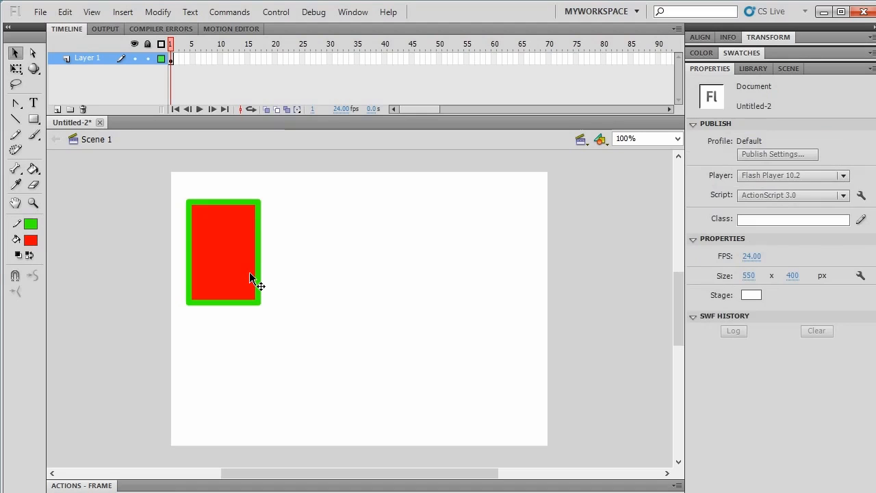
# Step: Examine how the rectangle selects, comparing its fill alone with the fill and outline together
pyautogui.doubleClick(249, 272)
pyautogui.doubleClick(230, 257)
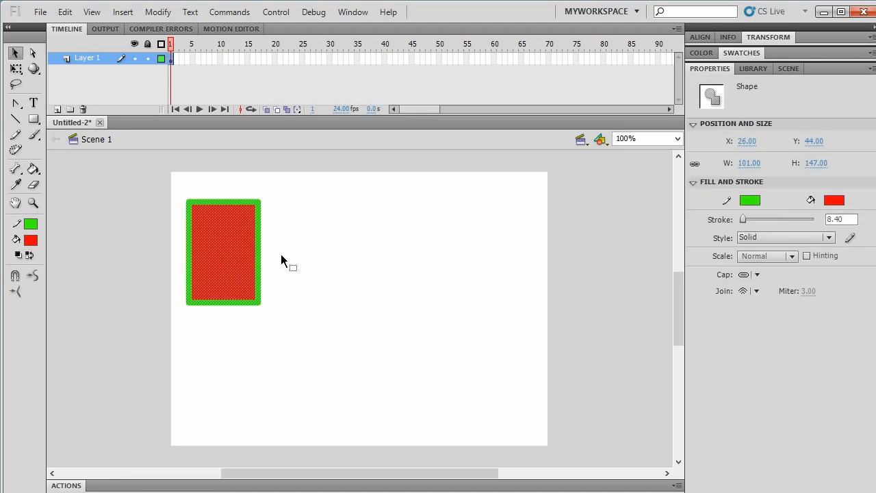
pyautogui.click(280, 254)
pyautogui.click(230, 238)
pyautogui.click(267, 241)
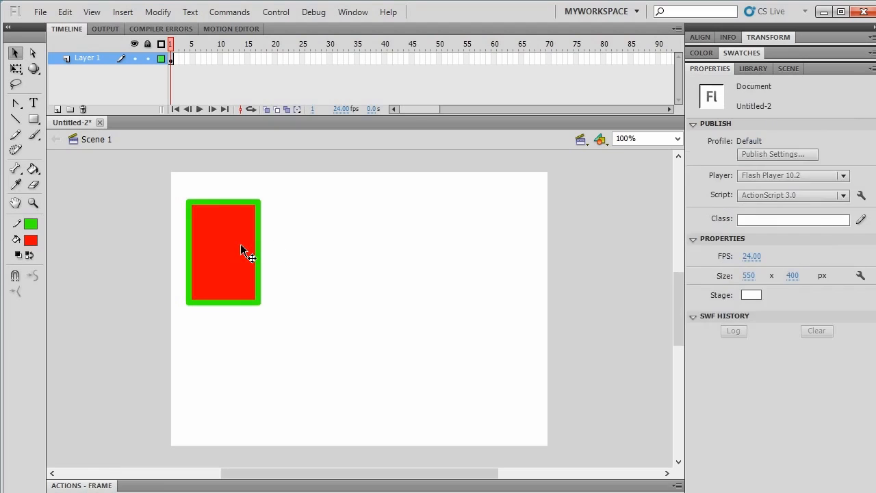
pyautogui.click(241, 241)
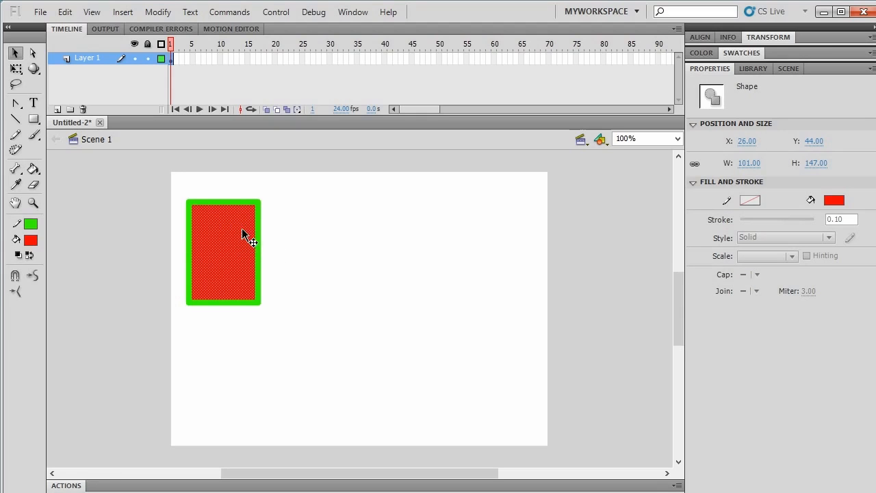
pyautogui.click(293, 239)
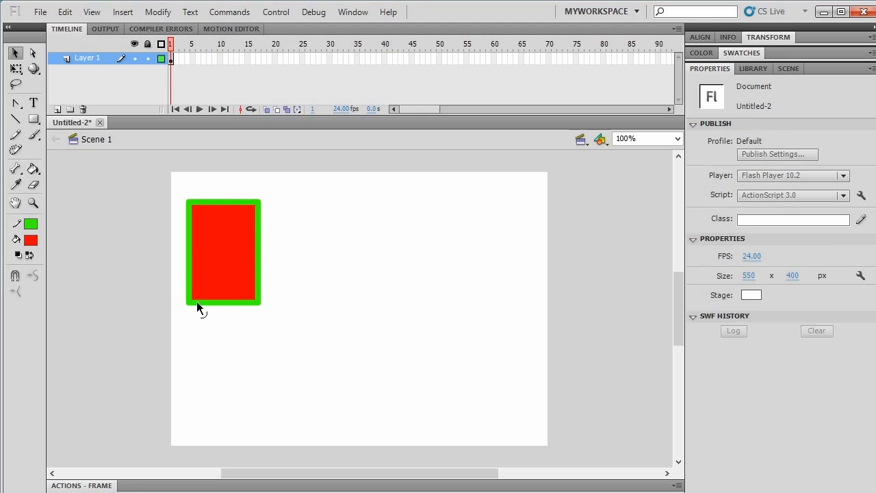
# Step: Insert a keyframe at frame 30 of Layer 1
pyautogui.click(172, 59)
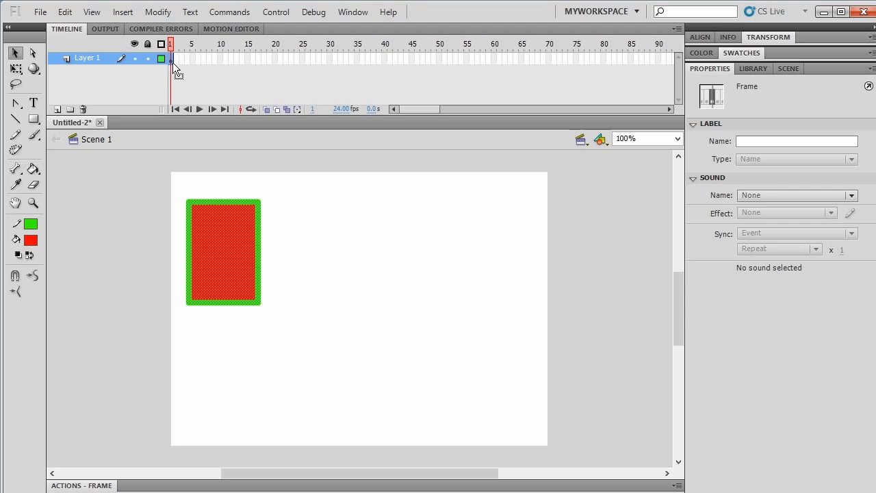
pyautogui.rightClick(330, 57)
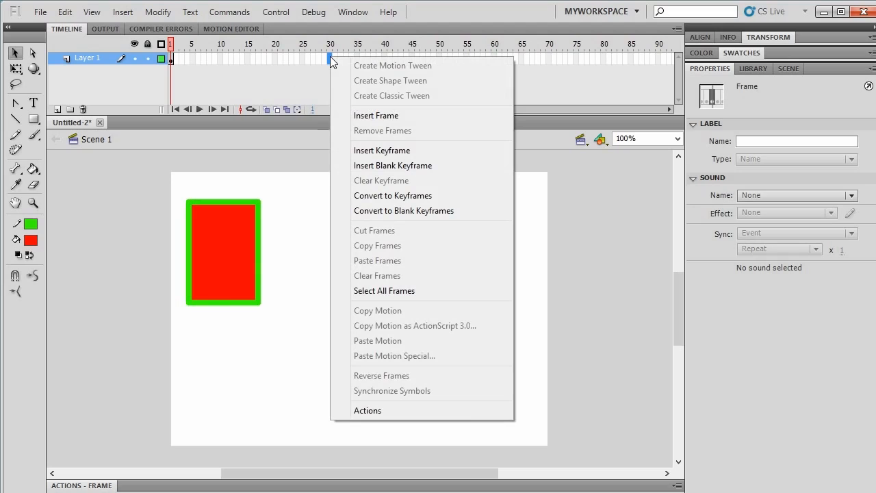
pyautogui.click(412, 151)
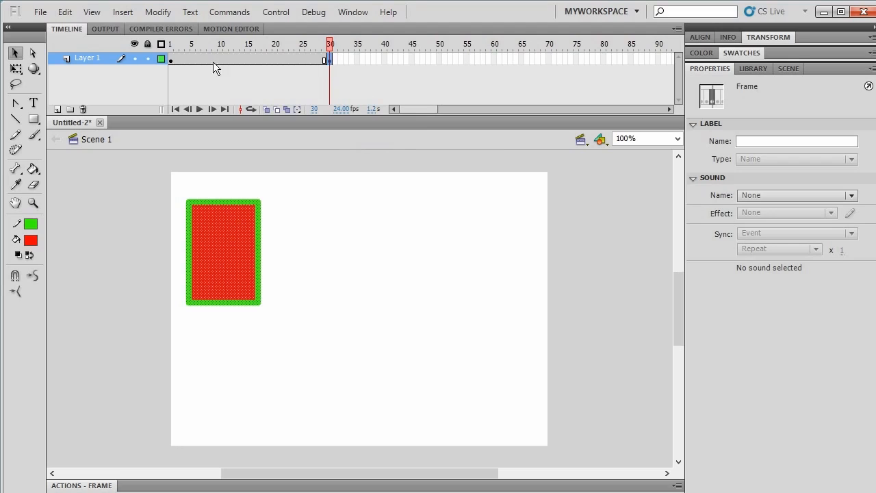
pyautogui.click(172, 61)
# Step: Move the rectangle on frame 30 across to the stage's right side, at about X 410, Y 38
pyautogui.click(330, 60)
pyautogui.moveTo(226, 254); pyautogui.dragTo(485, 254)
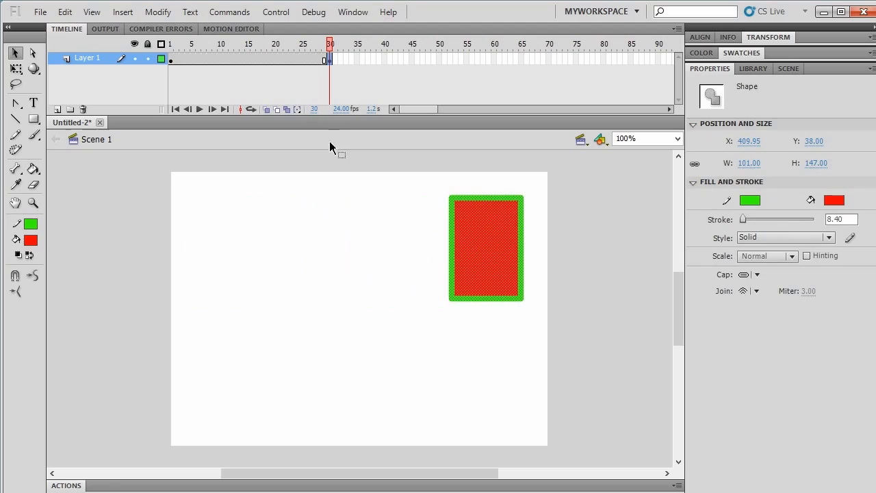
pyautogui.click(170, 58)
pyautogui.click(329, 60)
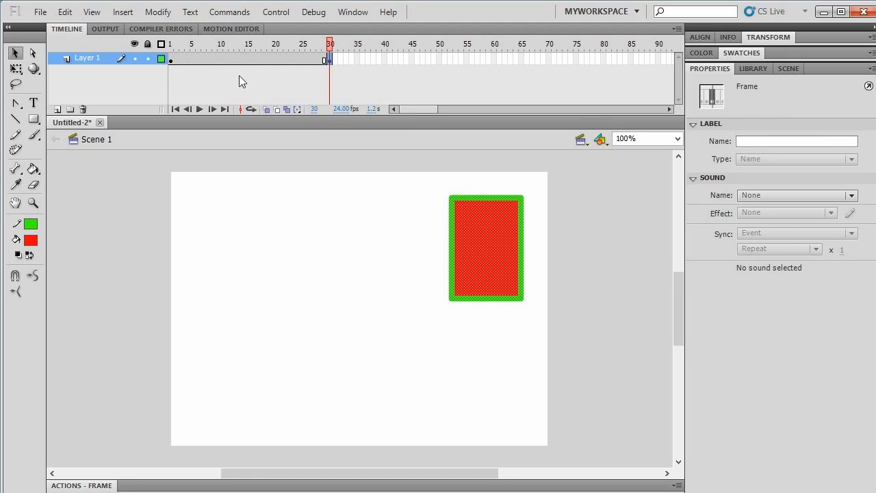
# Step: Create a shape tween between the keyframes at frames 1 and 30 and preview it by testing the movie
pyautogui.rightClick(242, 58)
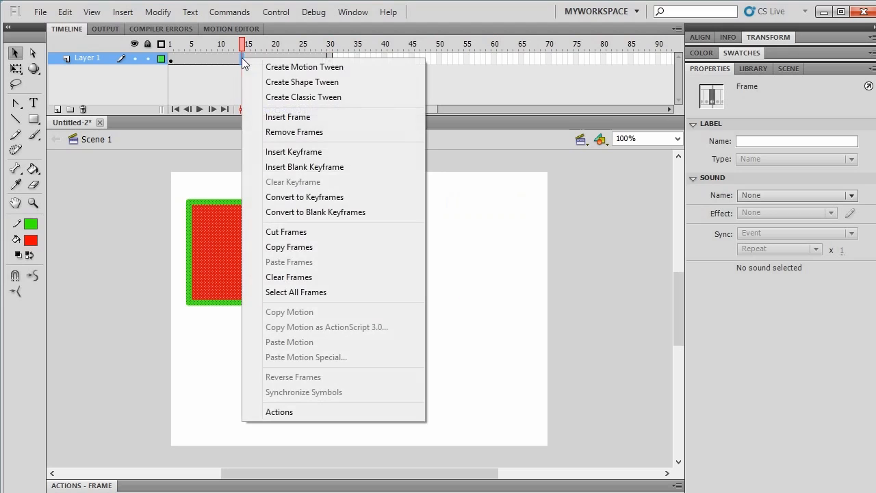
pyautogui.click(277, 83)
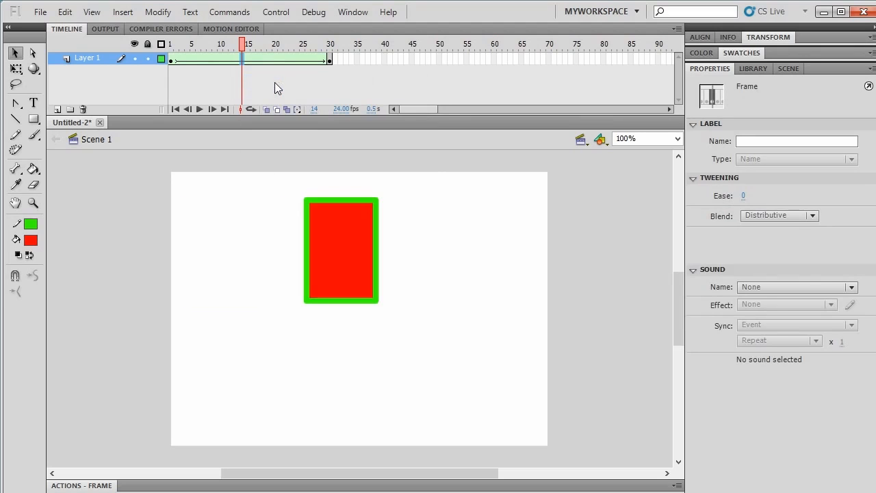
pyautogui.click(219, 47)
pyautogui.moveTo(220, 47); pyautogui.dragTo(171, 45)
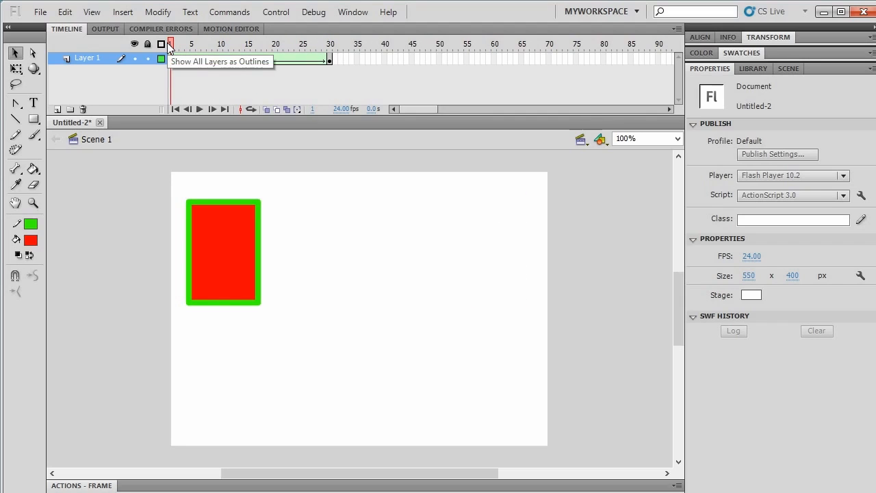
pyautogui.hotkey('ctrl', 'Return')
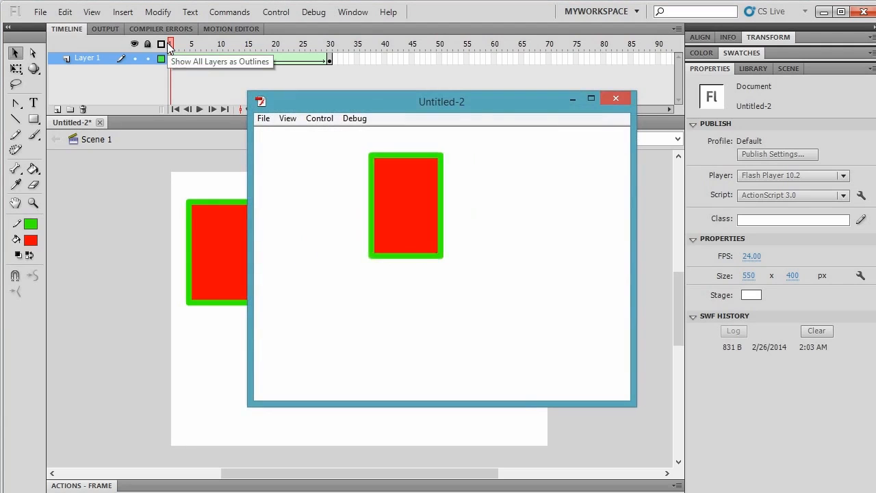
pyautogui.click(615, 97)
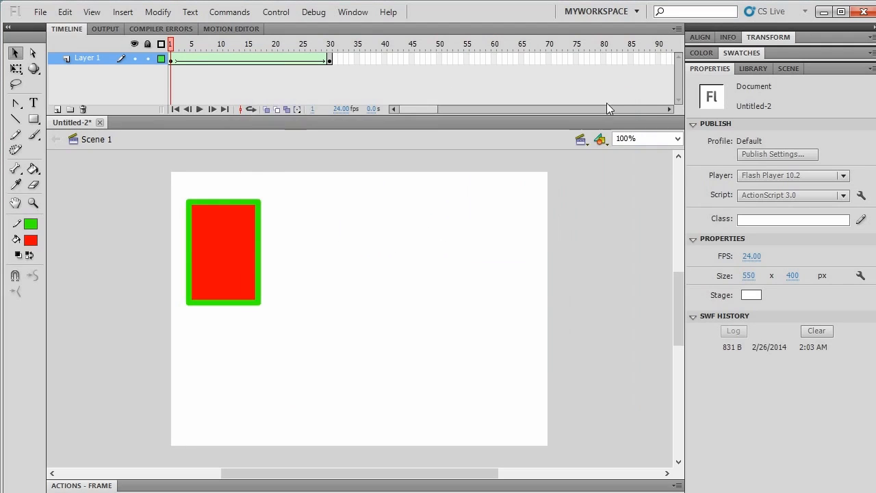
# Step: Rotate the rectangle on frame 30 about 90 degrees clockwise with Free Transform and scrub through the tween to review it
pyautogui.click(331, 60)
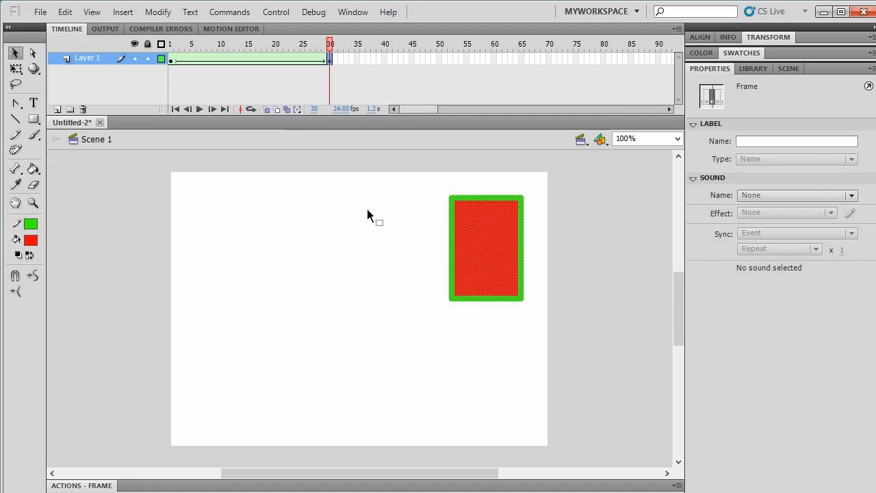
pyautogui.click(17, 71)
pyautogui.click(519, 200)
pyautogui.moveTo(526, 193); pyautogui.dragTo(543, 273)
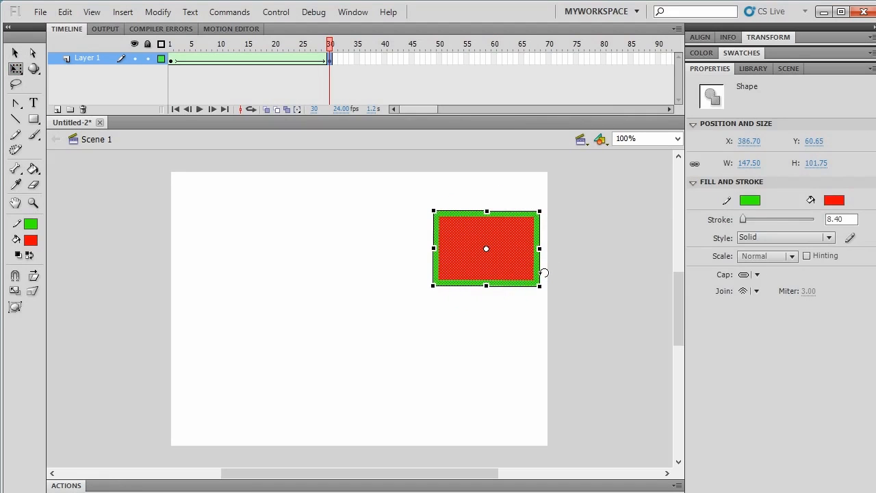
pyautogui.moveTo(330, 44); pyautogui.dragTo(318, 45)
pyautogui.moveTo(172, 46); pyautogui.dragTo(327, 54)
pyautogui.click(335, 59)
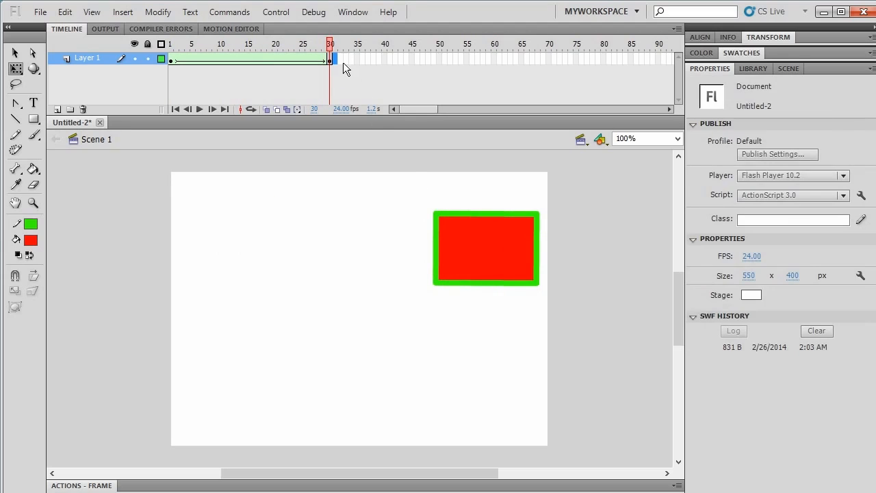
# Step: Change the fill of the frame 30 rectangle to blue and scrub through the color transition
pyautogui.click(332, 61)
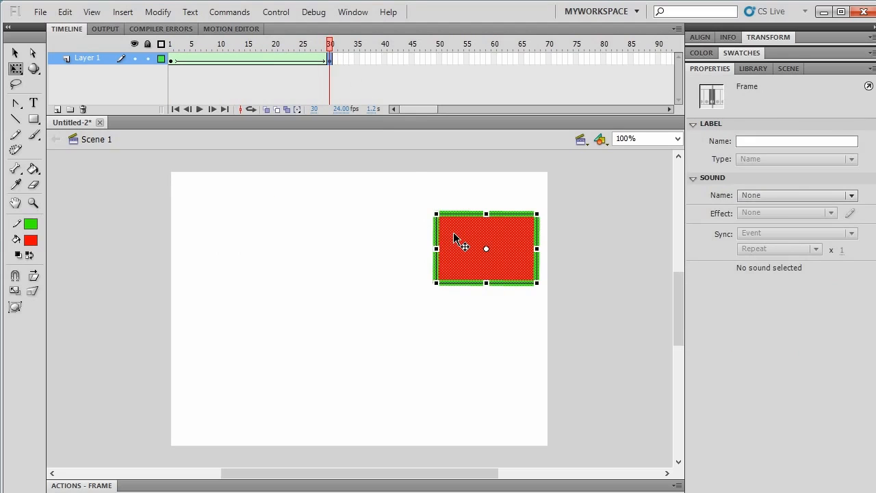
pyautogui.click(31, 240)
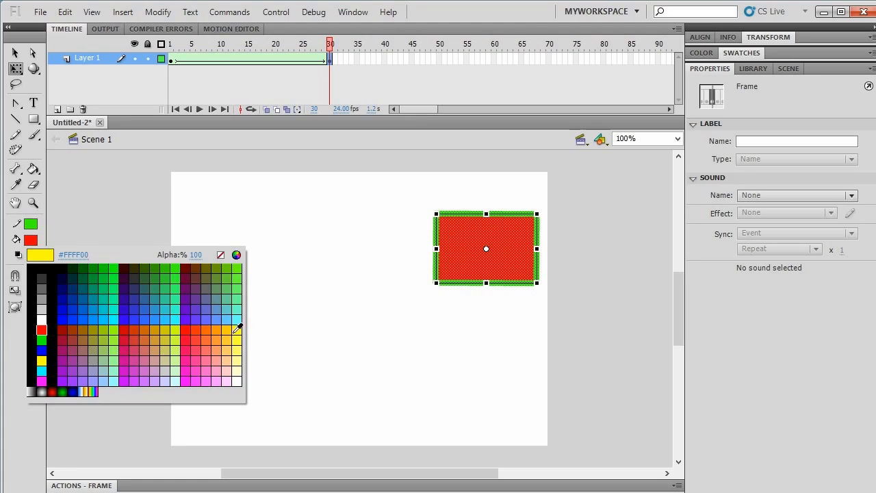
pyautogui.click(70, 322)
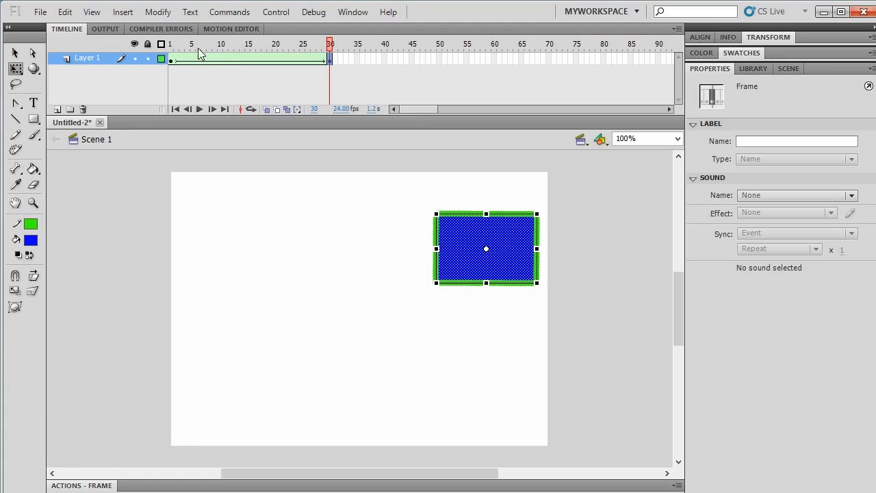
pyautogui.click(173, 46)
pyautogui.moveTo(173, 46); pyautogui.dragTo(331, 48)
# Step: Replace the rectangle on frame 30 with a five-pointed star, blue with a green outline, drawn with the PolyStar tool
pyautogui.click(330, 58)
pyautogui.click(34, 119)
pyautogui.click(35, 119)
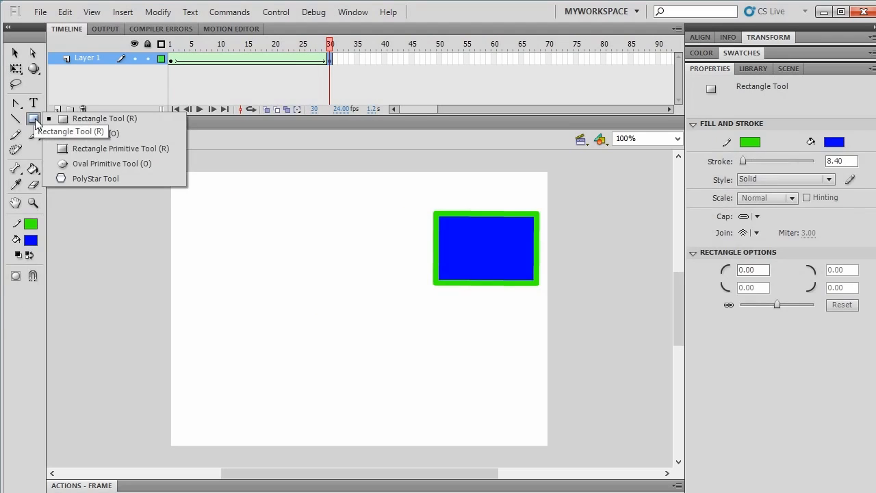
pyautogui.click(82, 177)
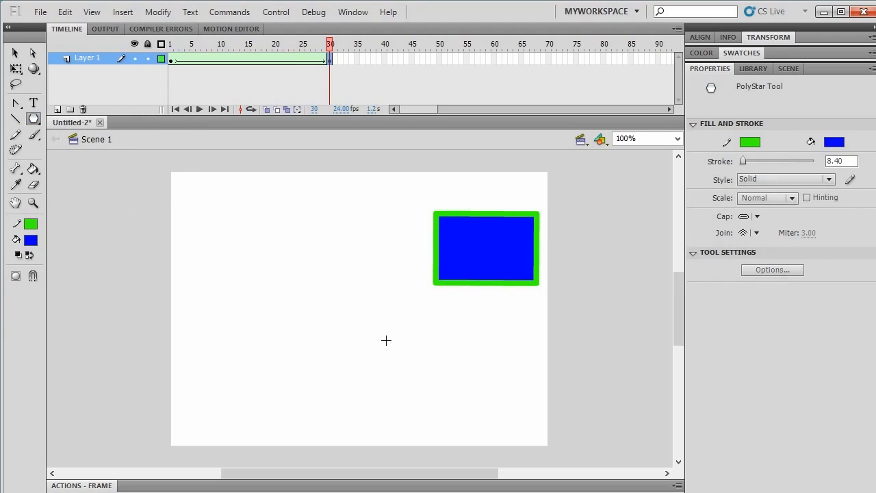
pyautogui.moveTo(346, 305); pyautogui.dragTo(381, 379)
pyautogui.press('v')
pyautogui.doubleClick(478, 270)
pyautogui.press('Delete')
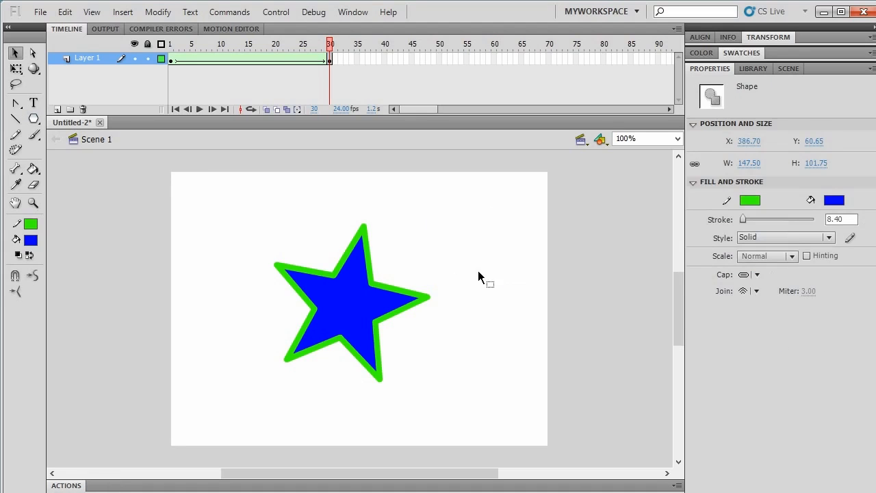
# Step: Move the star on frame 30 toward the stage's upper right and scrub through the rectangle-to-star tween
pyautogui.doubleClick(362, 295)
pyautogui.moveTo(352, 314); pyautogui.dragTo(459, 280)
pyautogui.click(171, 48)
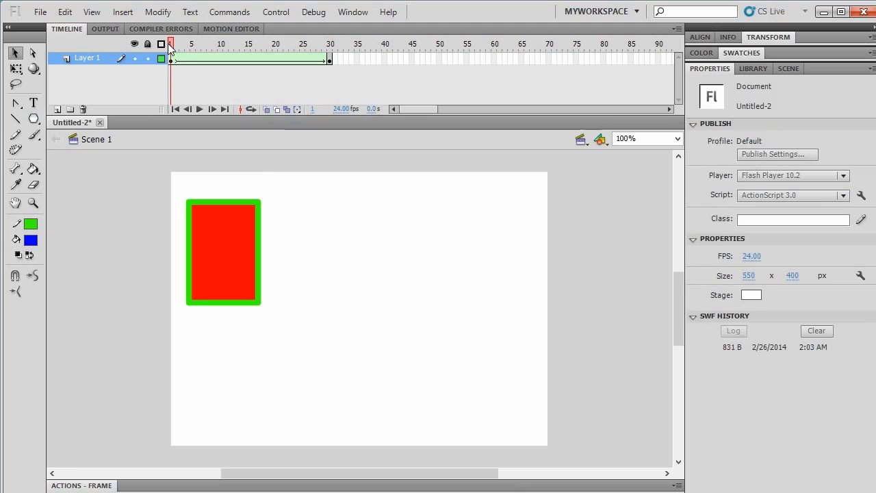
pyautogui.click(210, 54)
pyautogui.moveTo(211, 55); pyautogui.dragTo(329, 55)
# Step: Delete the star from frame 30, leaving the keyframe empty
pyautogui.click(328, 58)
pyautogui.moveTo(453, 267); pyautogui.dragTo(459, 249)
pyautogui.press('Delete')
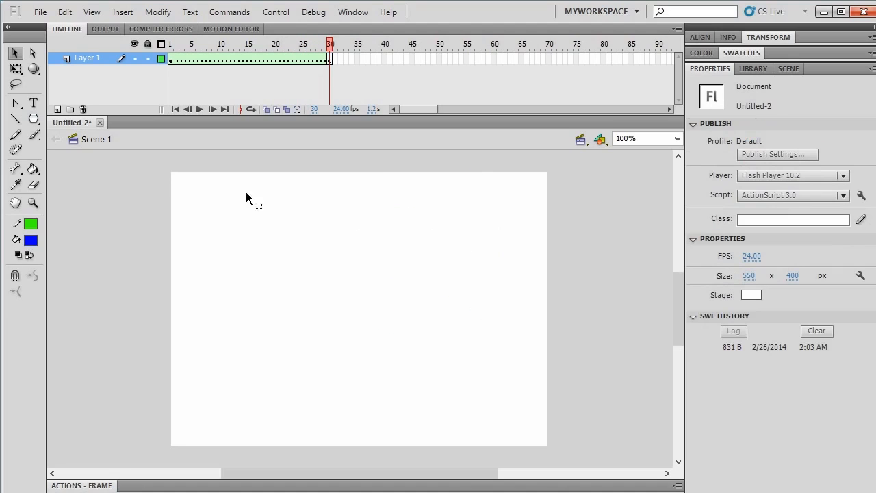
# Step: Add the static text "TEXT" in blue near the upper-right corner of the stage on frame 30
pyautogui.click(33, 103)
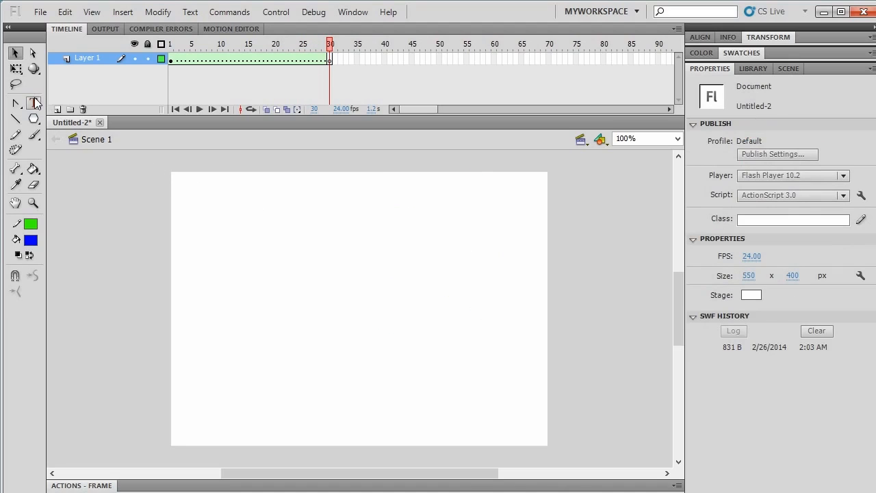
pyautogui.click(439, 231)
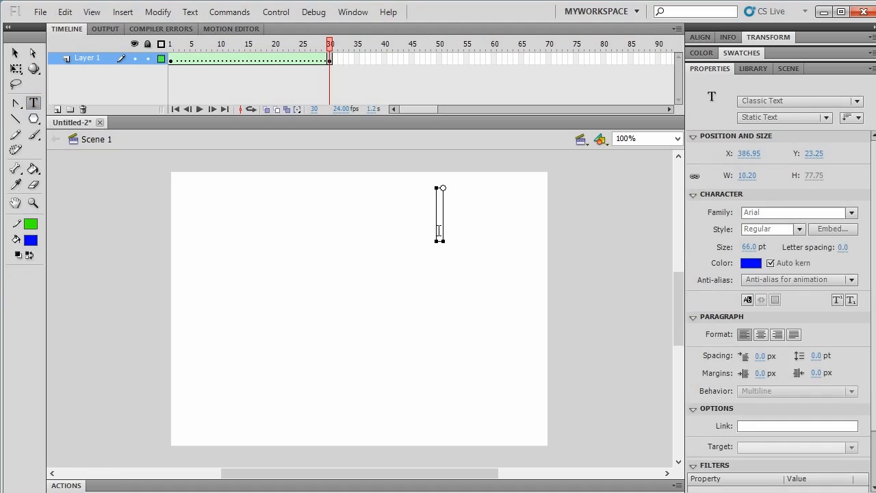
pyautogui.write('TEXT')
pyautogui.press('Escape')
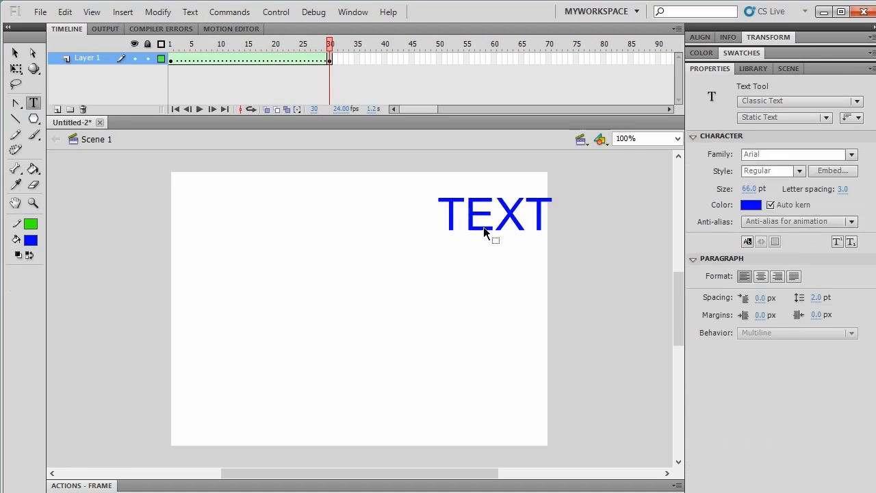
# Step: Shift the text left to about X 365 so it fits on the stage, and break it apart into individual letters
pyautogui.press('v')
pyautogui.moveTo(486, 220); pyautogui.dragTo(470, 217)
pyautogui.rightClick(470, 217)
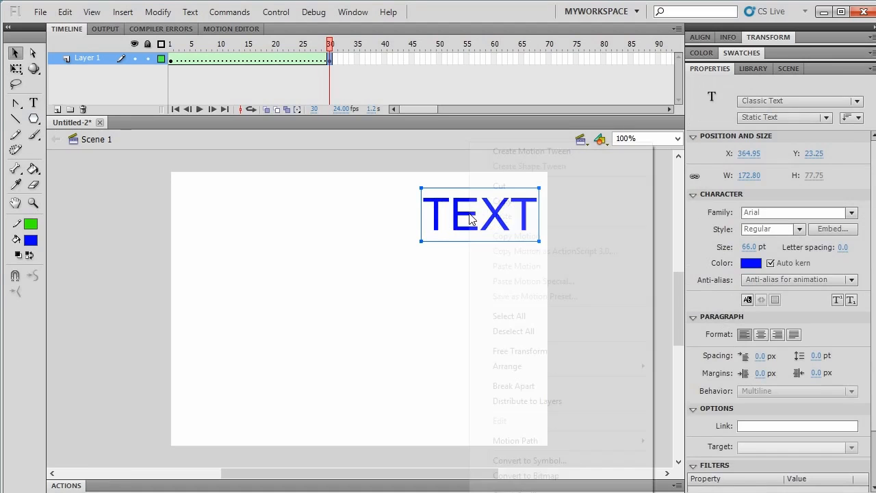
pyautogui.click(523, 385)
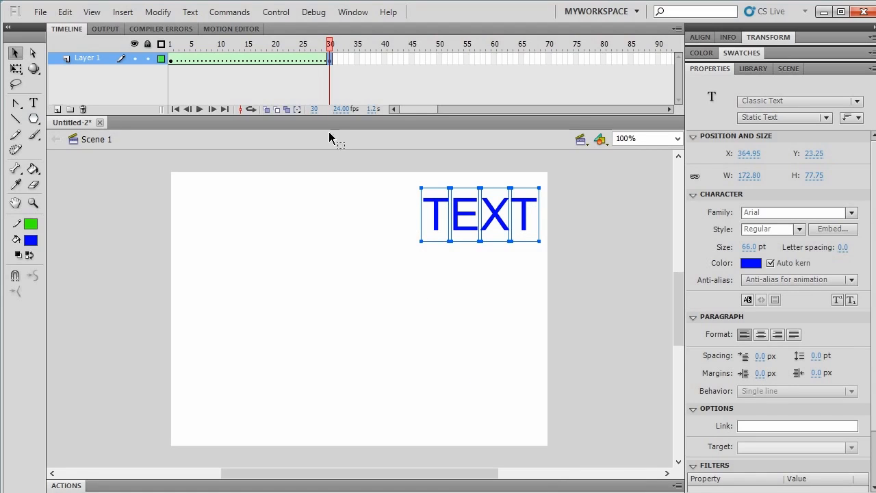
# Step: Inspect several in-between frames of the tween from the rectangle to the separated letters
pyautogui.click(299, 62)
pyautogui.click(266, 62)
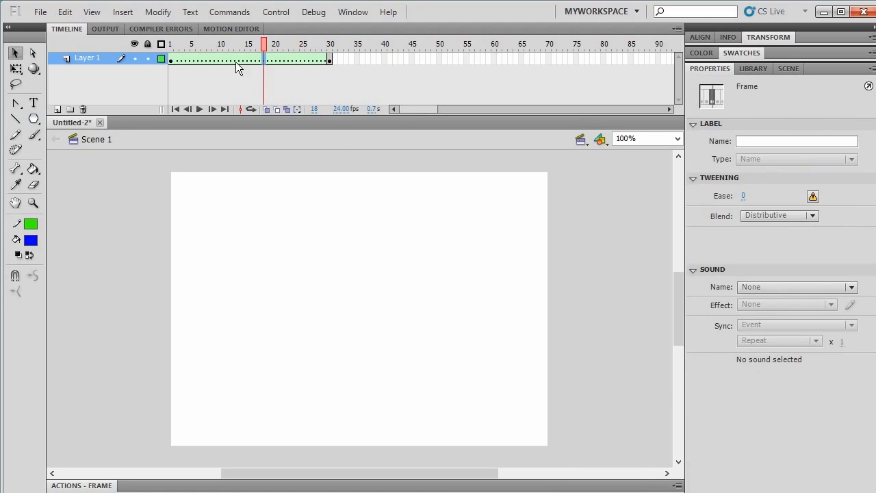
pyautogui.click(190, 62)
pyautogui.click(214, 61)
pyautogui.click(314, 61)
pyautogui.click(242, 61)
pyautogui.click(195, 61)
pyautogui.click(230, 61)
pyautogui.click(252, 61)
pyautogui.click(181, 60)
# Step: Break the four letters of "TEXT" on frame 30 apart again into plain shapes
pyautogui.click(330, 61)
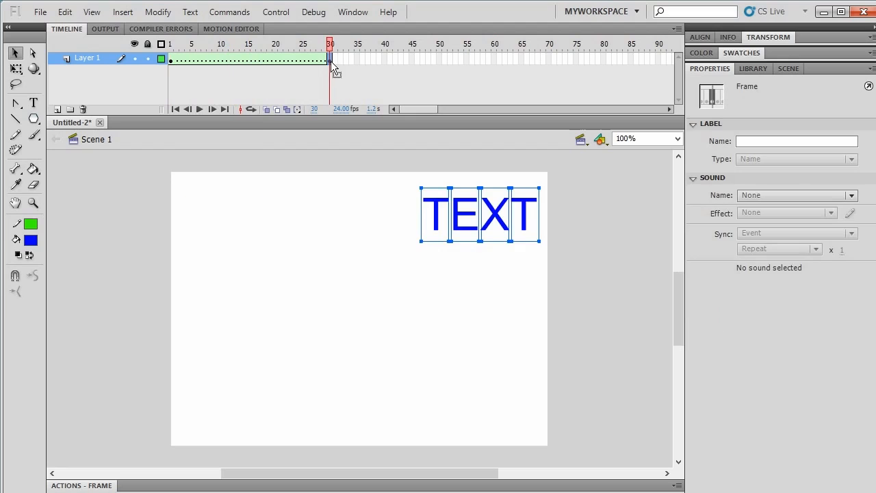
pyautogui.rightClick(435, 202)
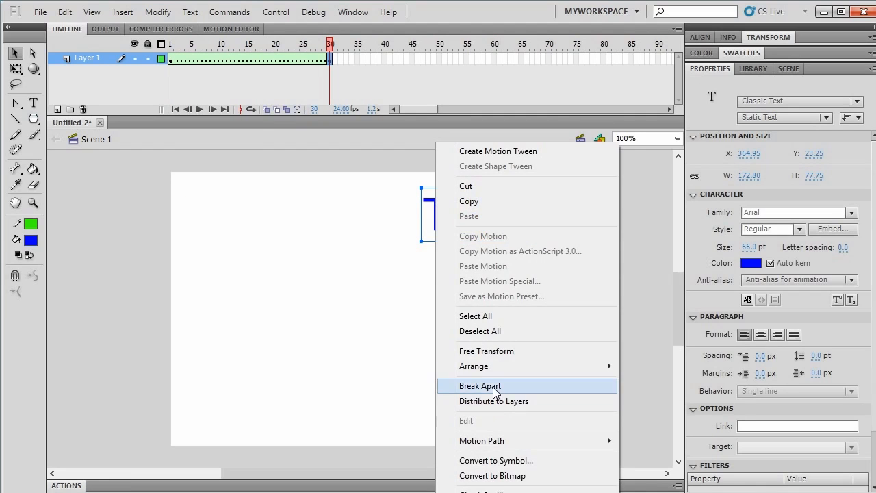
pyautogui.click(493, 388)
pyautogui.hotkey('ctrl', 'b')
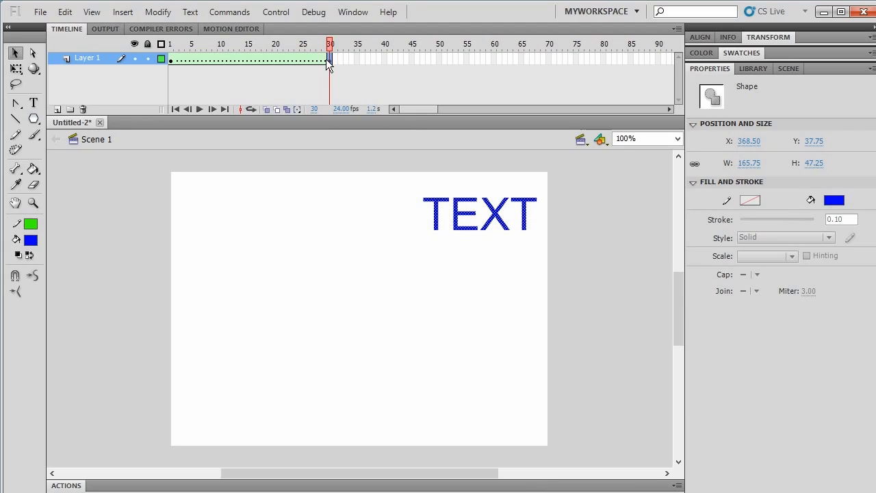
pyautogui.press('F6')
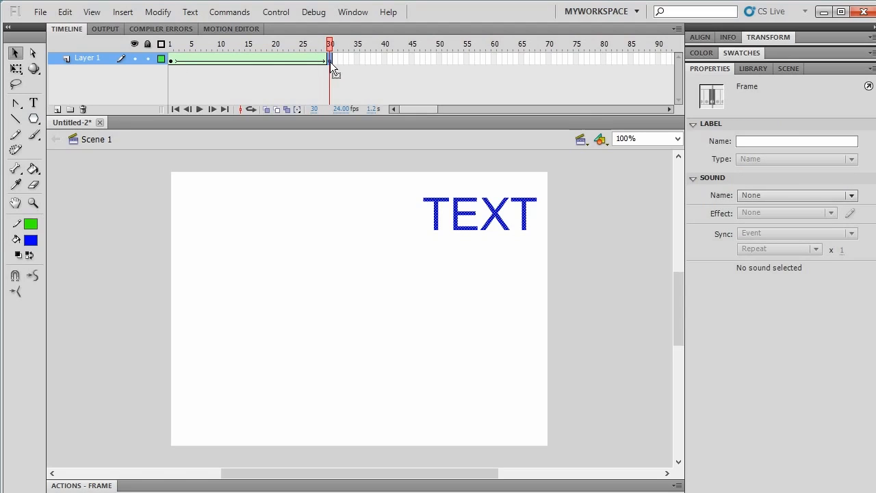
# Step: Go back to frame 1 and test the movie to watch the rectangle-to-text shape tween, then close the preview
pyautogui.click(171, 59)
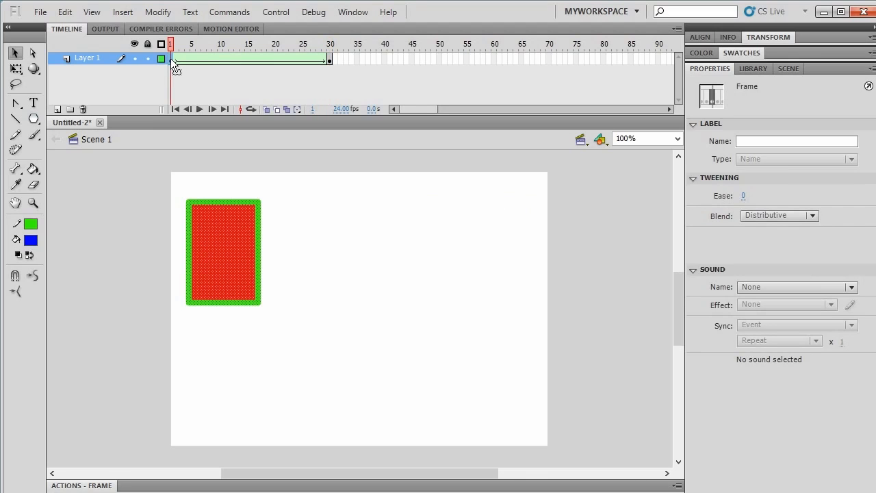
pyautogui.moveTo(170, 60)
pyautogui.mouseDown()
pyautogui.moveTo(216, 47)
pyautogui.moveTo(333, 55)
pyautogui.moveTo(166, 52)
pyautogui.mouseUp()
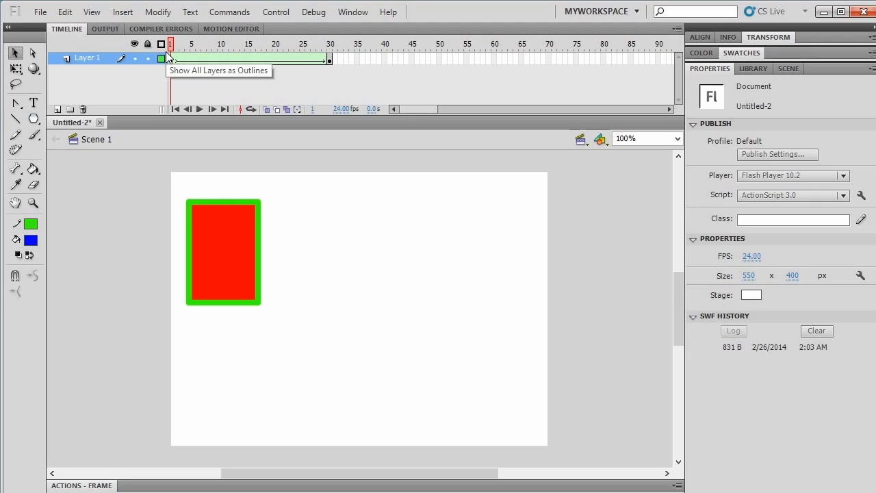
pyautogui.hotkey('ctrl', 'Return')
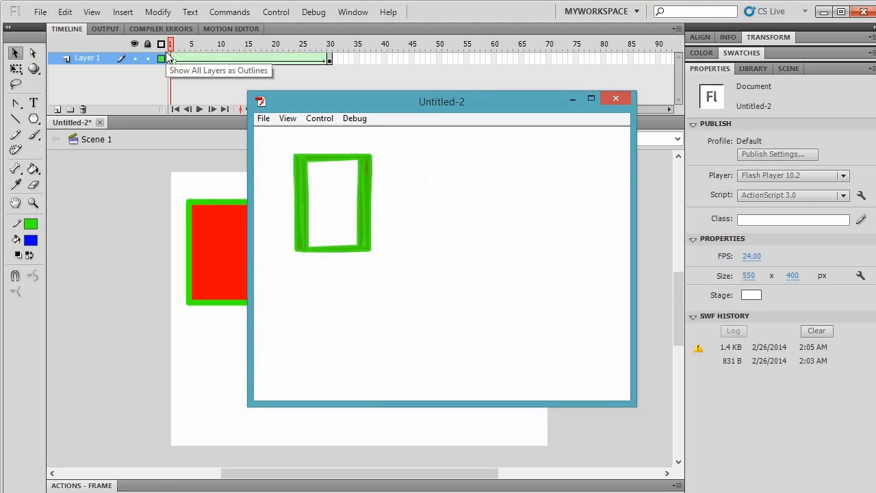
pyautogui.click(618, 101)
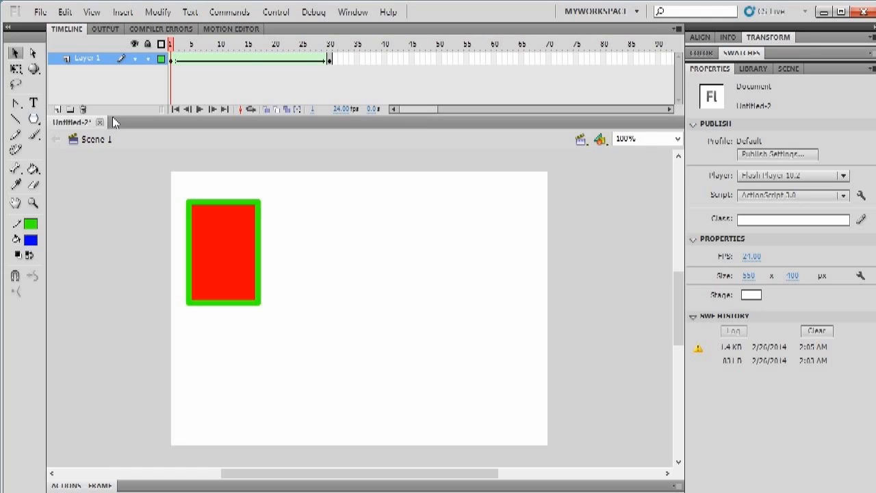
# Step: Add a new layer and draw a blue circle with a green outline, about 116 px wide, below the rectangle on frame 1
pyautogui.click(57, 110)
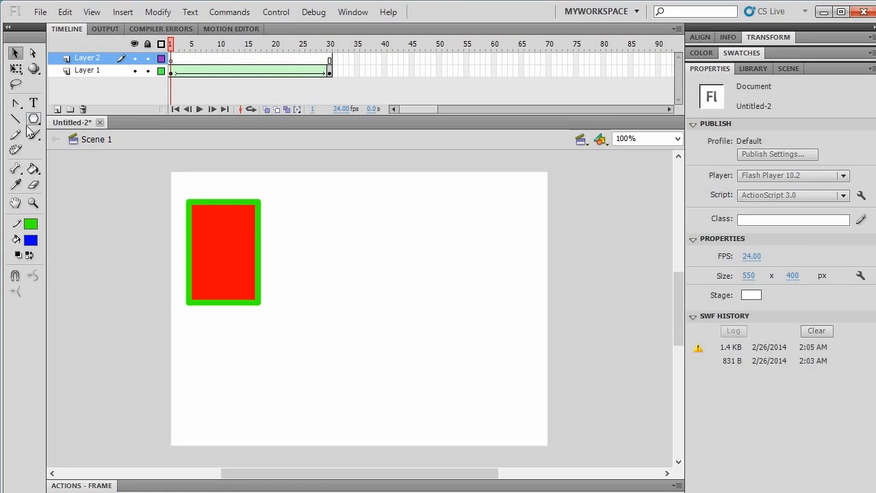
pyautogui.click(34, 118)
pyautogui.press('o')
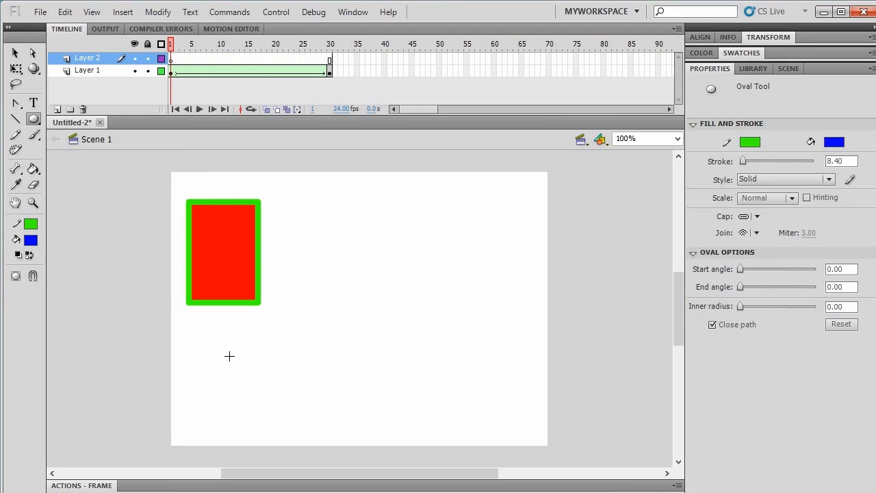
pyautogui.moveTo(204, 348); pyautogui.dragTo(281, 426)
# Step: Split the circle into two halves with a vertical green line, extending the line's ends onto the outline
pyautogui.click(16, 119)
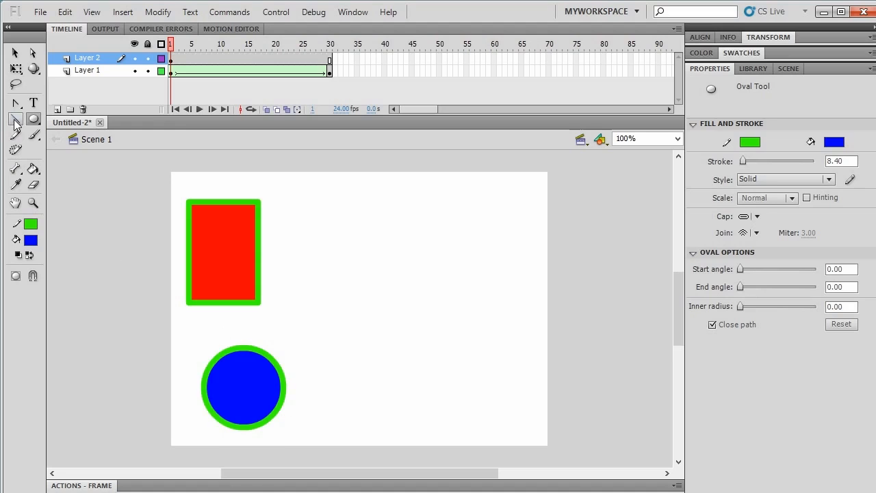
pyautogui.moveTo(241, 349)
pyautogui.mouseDown()
pyautogui.moveTo(245, 434)
pyautogui.moveTo(242, 425)
pyautogui.mouseUp()
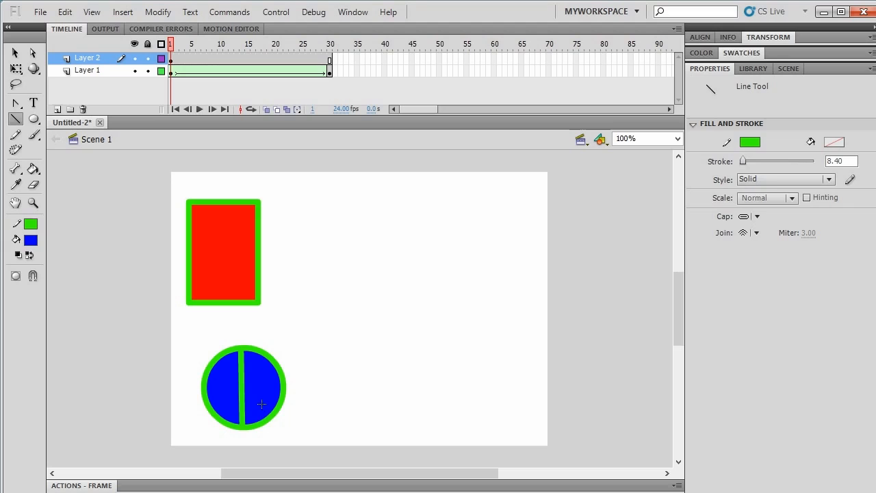
pyautogui.click(15, 53)
pyautogui.click(270, 393)
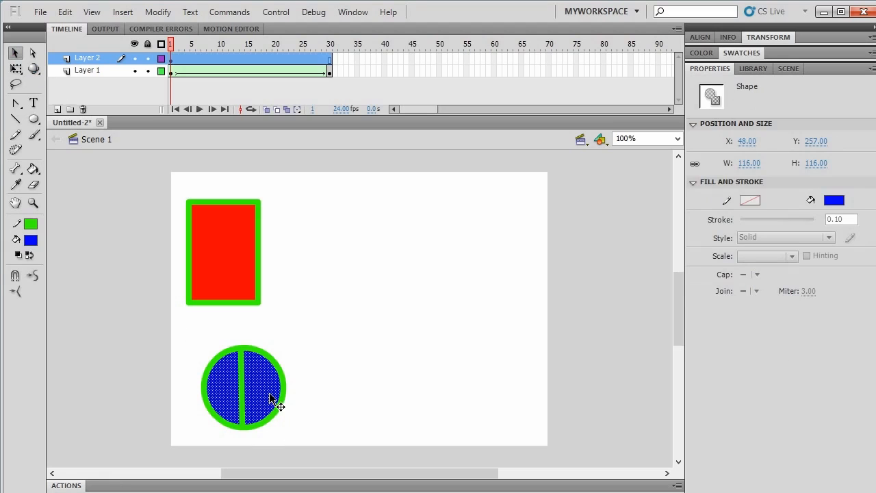
pyautogui.click(253, 436)
pyautogui.moveTo(242, 427); pyautogui.dragTo(240, 350)
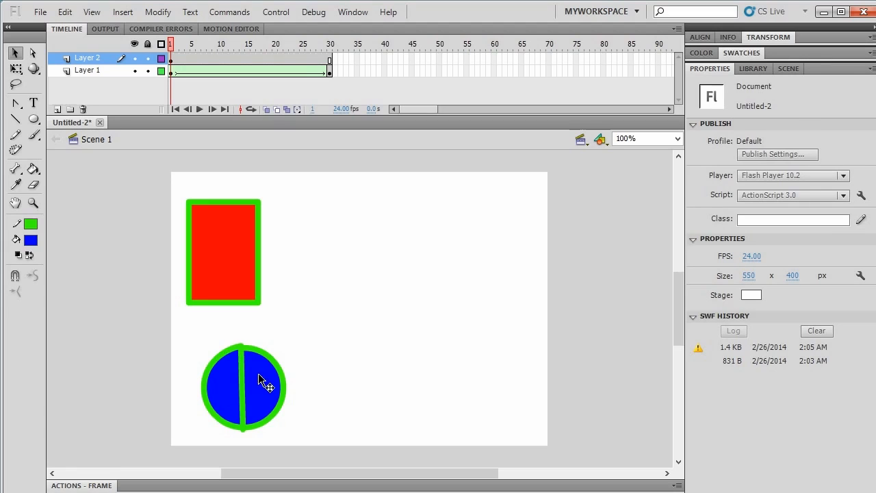
# Step: Fill the circle's right half with yellow and remove the line's stub protruding below the outline
pyautogui.click(268, 386)
pyautogui.click(30, 239)
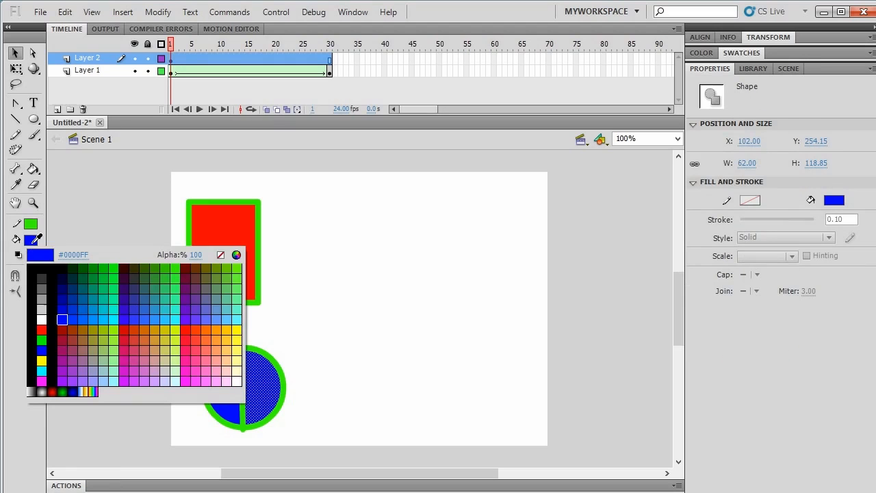
pyautogui.click(41, 360)
pyautogui.click(323, 377)
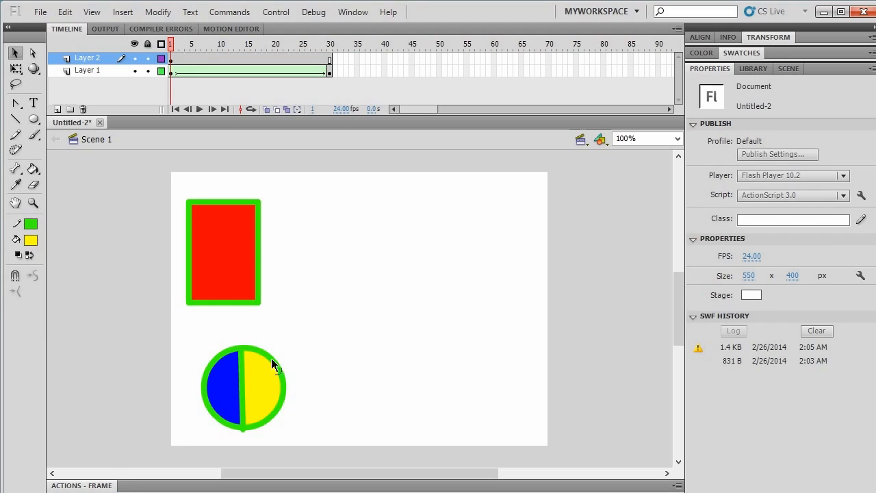
pyautogui.click(244, 428)
pyautogui.click(250, 437)
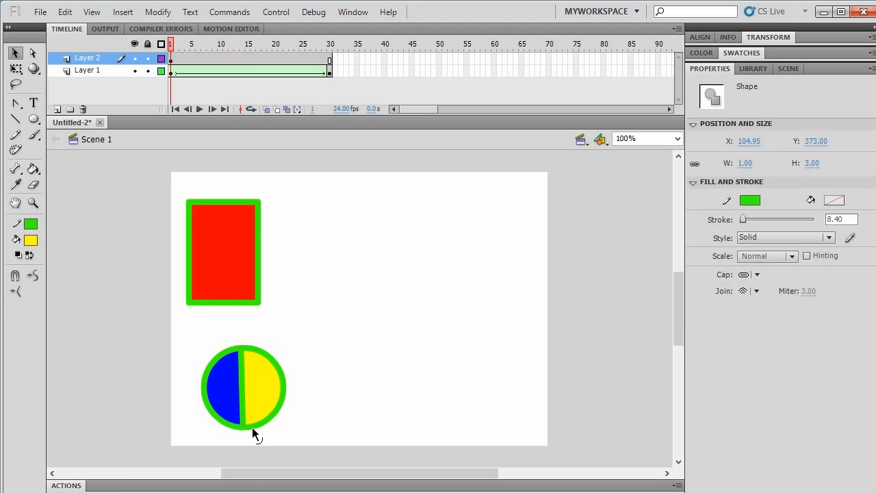
# Step: Convert the whole two-colored circle, including its outline and dividing line, to a Movie Clip symbol named Symbol 1
pyautogui.moveTo(190, 329); pyautogui.dragTo(334, 414)
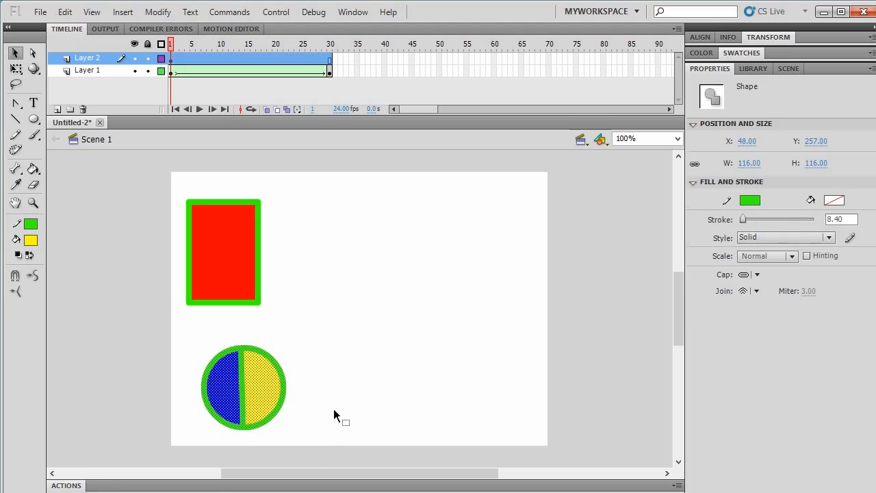
pyautogui.click(334, 414)
pyautogui.moveTo(178, 336); pyautogui.dragTo(324, 433)
pyautogui.rightClick(270, 394)
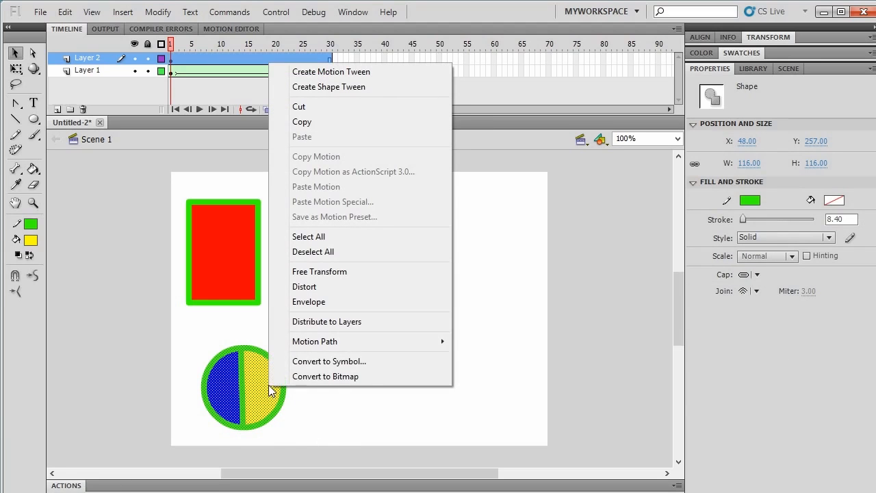
pyautogui.click(314, 362)
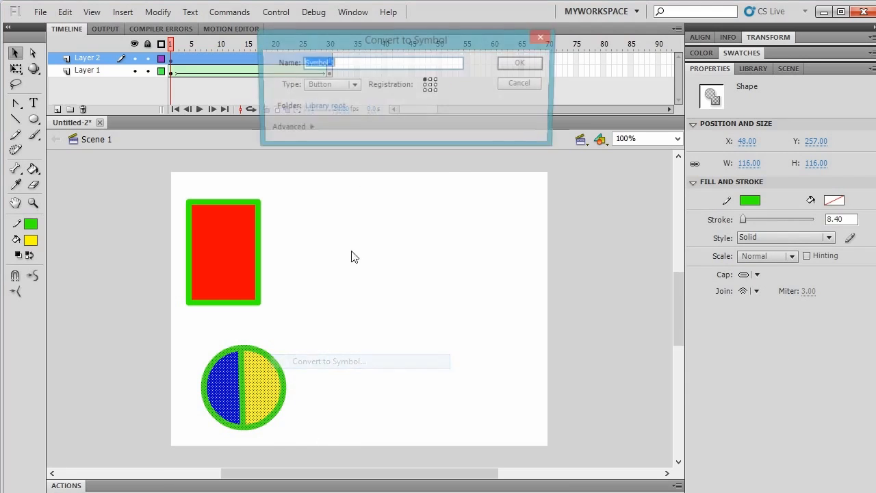
pyautogui.click(353, 85)
pyautogui.click(352, 101)
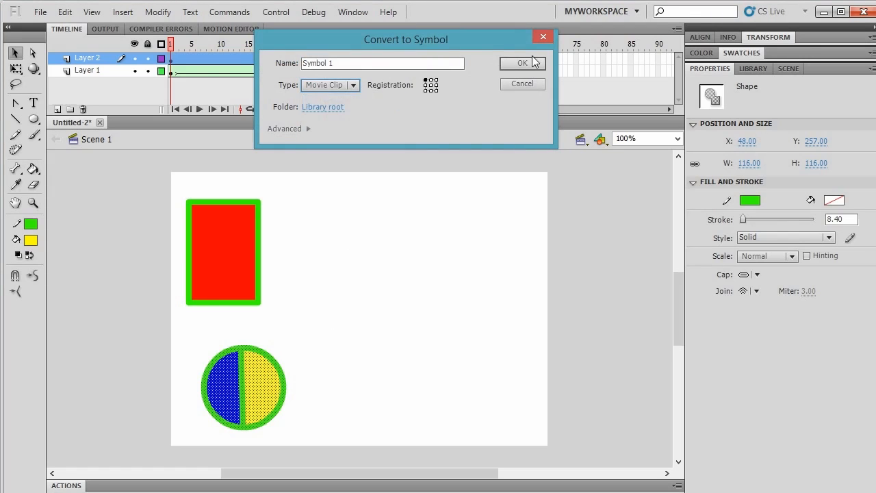
pyautogui.click(522, 63)
# Step: Shift the circle movie clip slightly sideways as a single object to about X 45
pyautogui.click(329, 339)
pyautogui.click(254, 377)
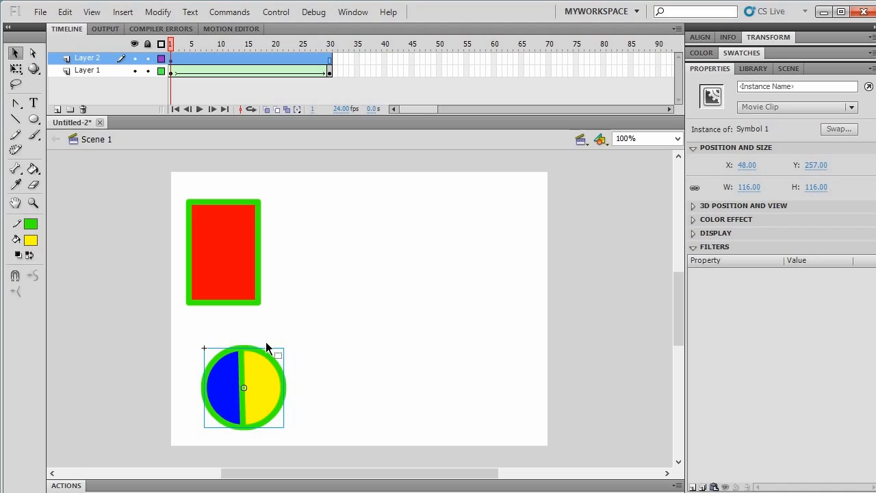
pyautogui.moveTo(263, 370); pyautogui.dragTo(282, 390)
pyautogui.click(280, 388)
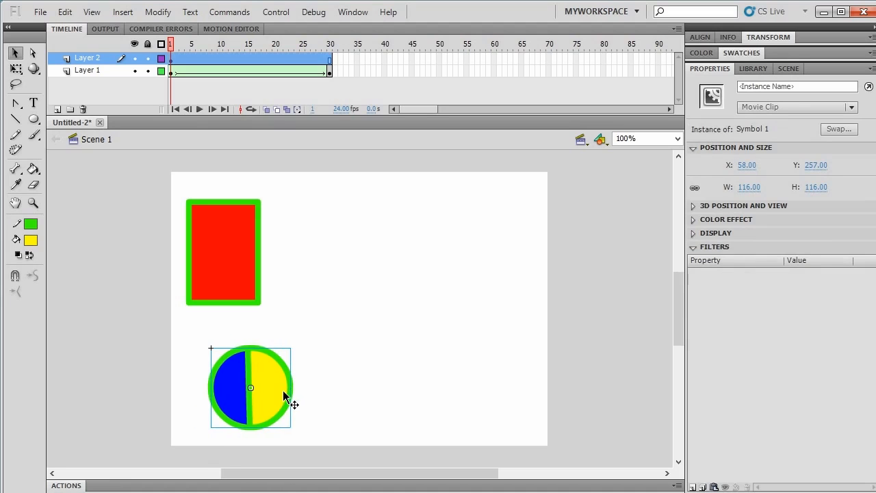
# Step: Insert a keyframe at frame 30 of Layer 2 and move the circle across the stage to about X 373, Y 258
pyautogui.moveTo(287, 67); pyautogui.dragTo(331, 62)
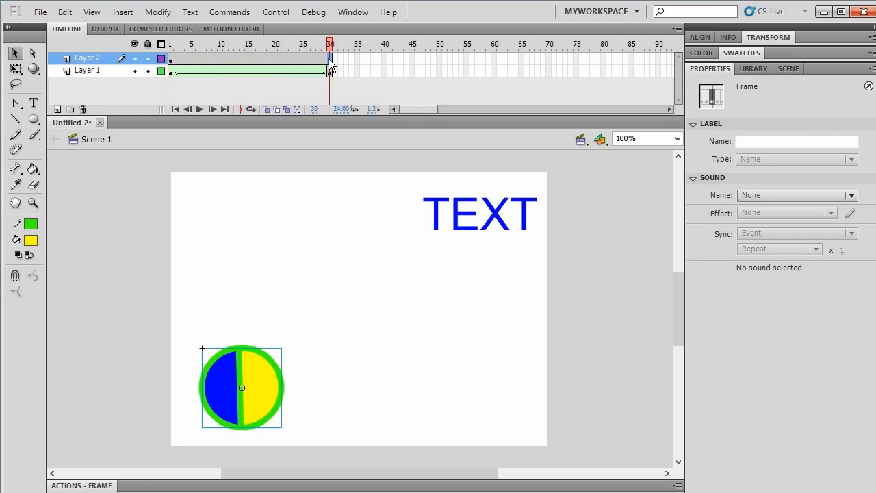
pyautogui.rightClick(331, 60)
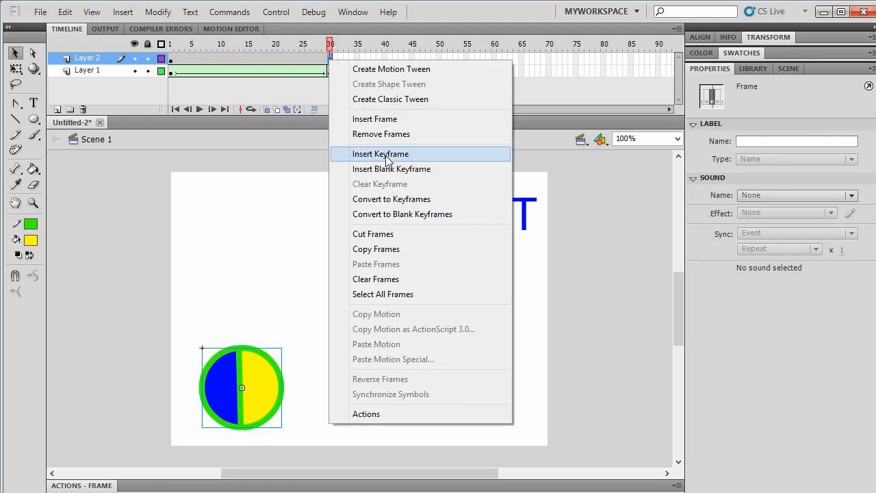
pyautogui.click(387, 155)
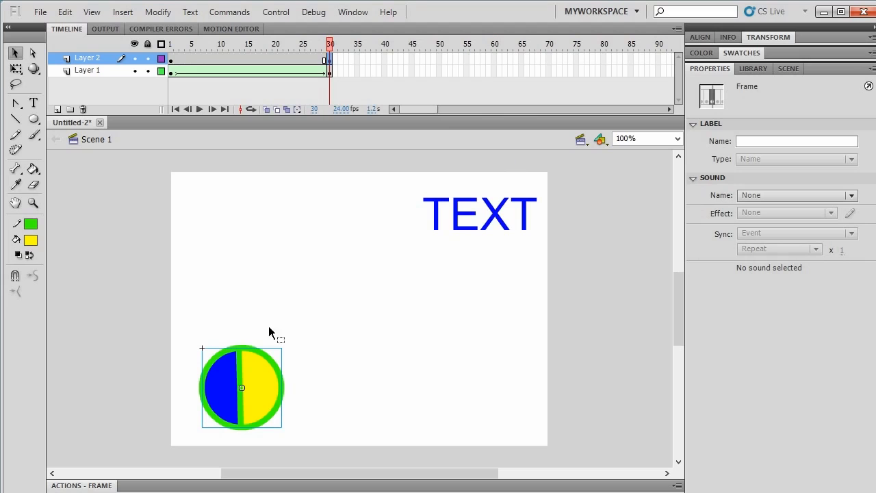
pyautogui.moveTo(260, 358); pyautogui.dragTo(484, 359)
# Step: Create a classic tween between the circle's keyframes on Layer 2 and scrub through the animation
pyautogui.rightClick(210, 60)
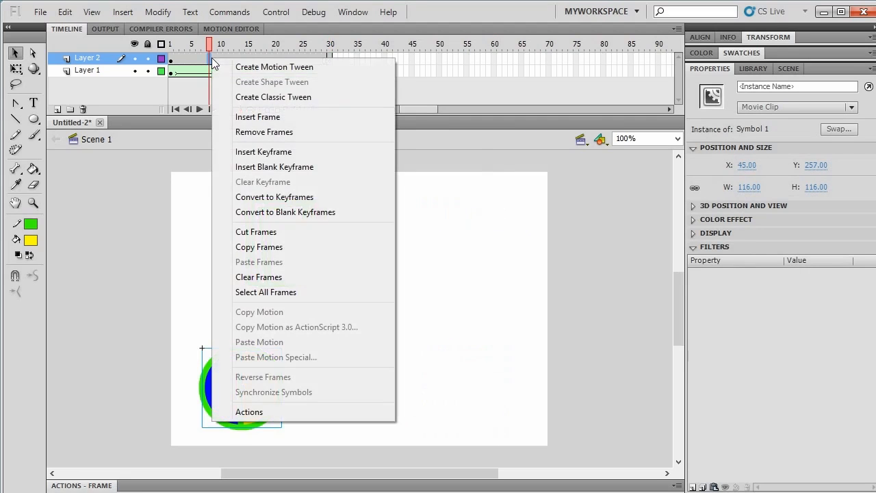
pyautogui.click(250, 98)
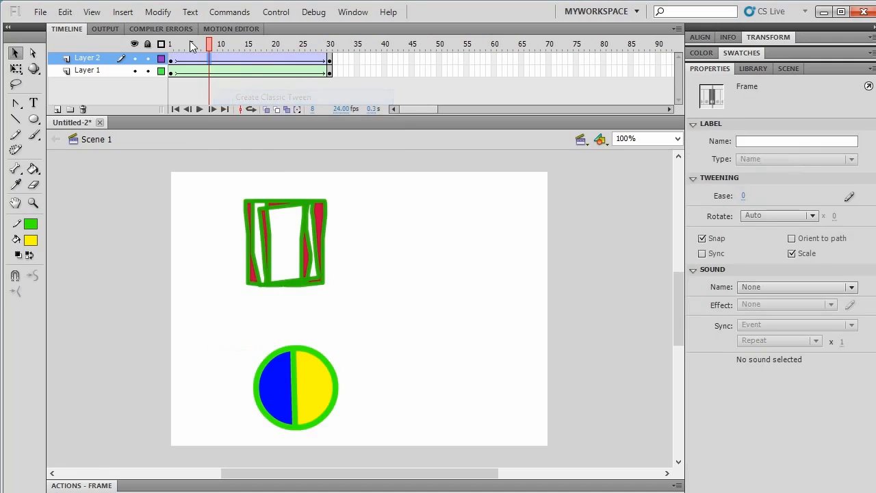
pyautogui.click(193, 46)
pyautogui.moveTo(195, 51); pyautogui.dragTo(335, 64)
# Step: Review the color effect styles available for the circle instance on frame 30
pyautogui.click(329, 59)
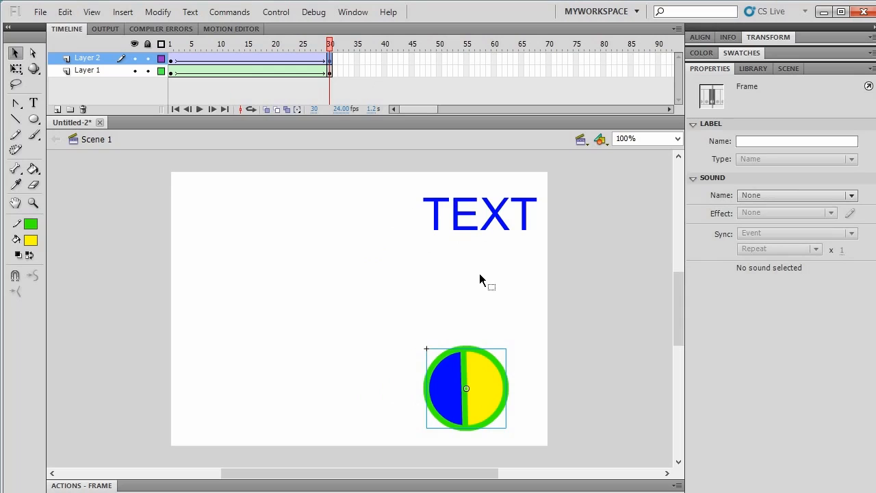
pyautogui.click(489, 358)
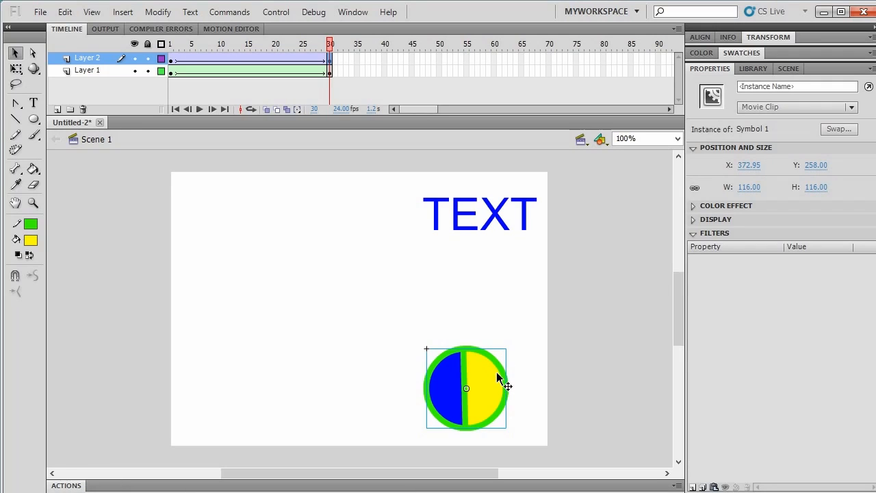
pyautogui.click(693, 206)
pyautogui.click(777, 222)
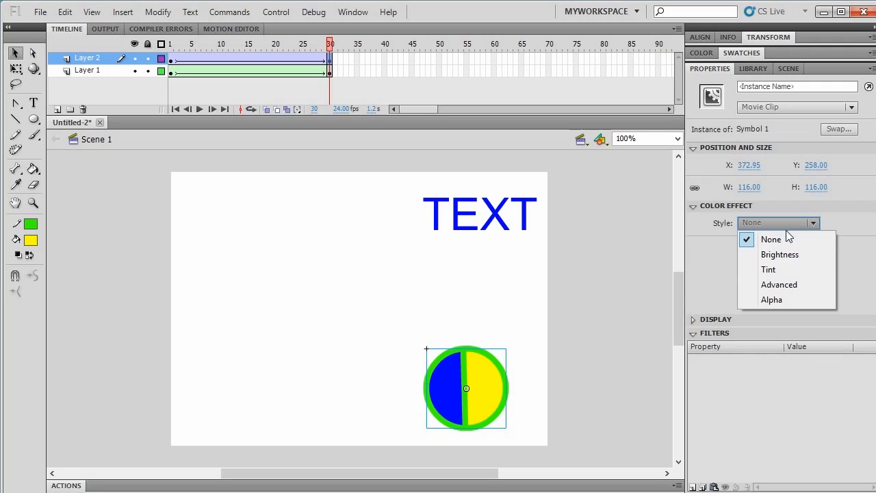
pyautogui.click(637, 318)
# Step: Rotate the circle on frame 30 by about 180 degrees with Free Transform and return to frame 1
pyautogui.click(483, 373)
pyautogui.click(19, 72)
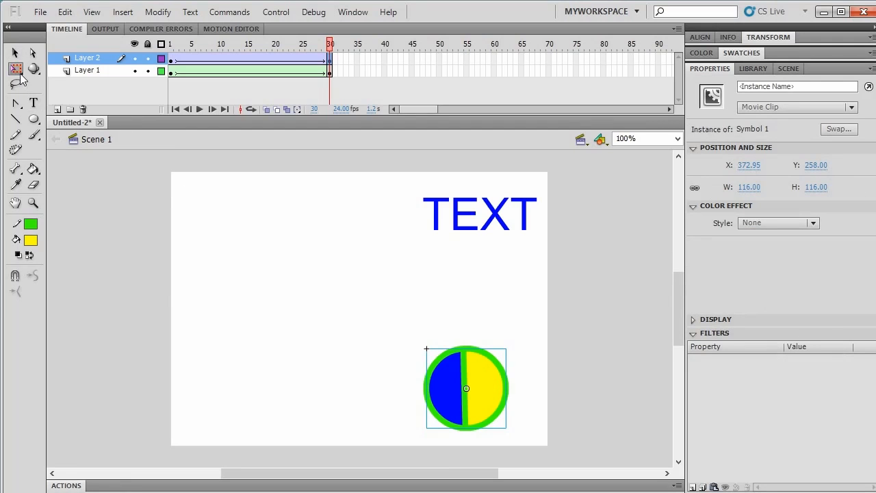
pyautogui.moveTo(518, 342); pyautogui.dragTo(441, 420)
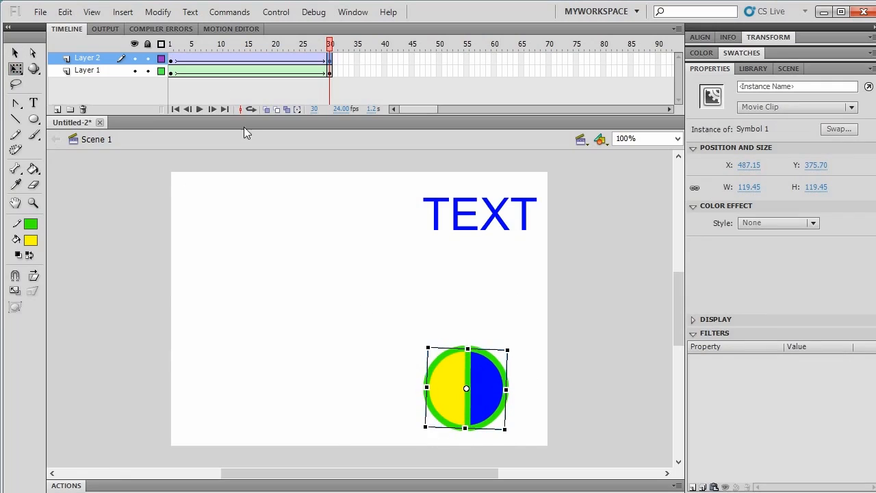
pyautogui.click(171, 44)
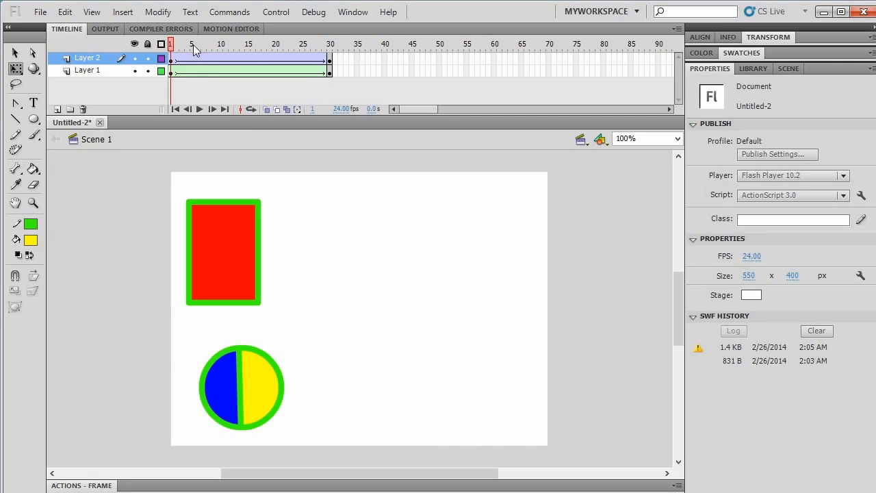
# Step: Set the rotation of Layer 2's classic tween to CW and scrub through the frames to preview the circle's spin
pyautogui.moveTo(181, 45)
pyautogui.mouseDown()
pyautogui.moveTo(342, 52)
pyautogui.moveTo(179, 49)
pyautogui.moveTo(270, 48)
pyautogui.moveTo(188, 49)
pyautogui.mouseUp()
pyautogui.click(332, 59)
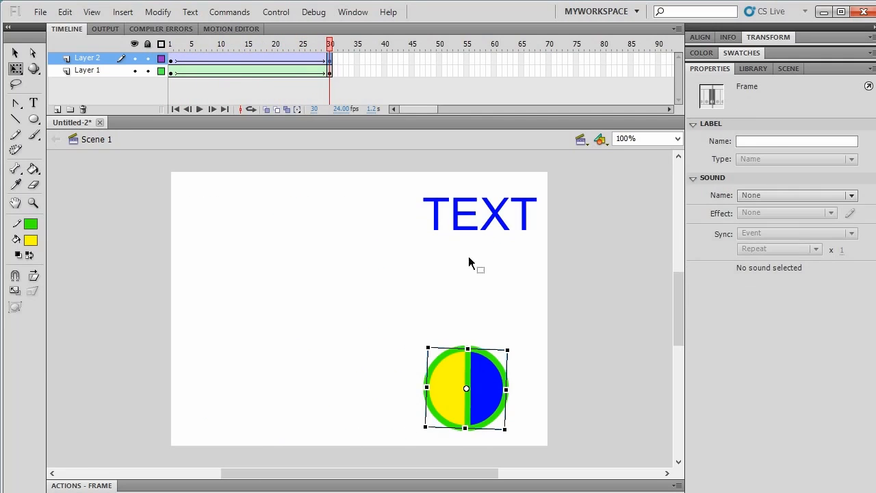
pyautogui.press(',')
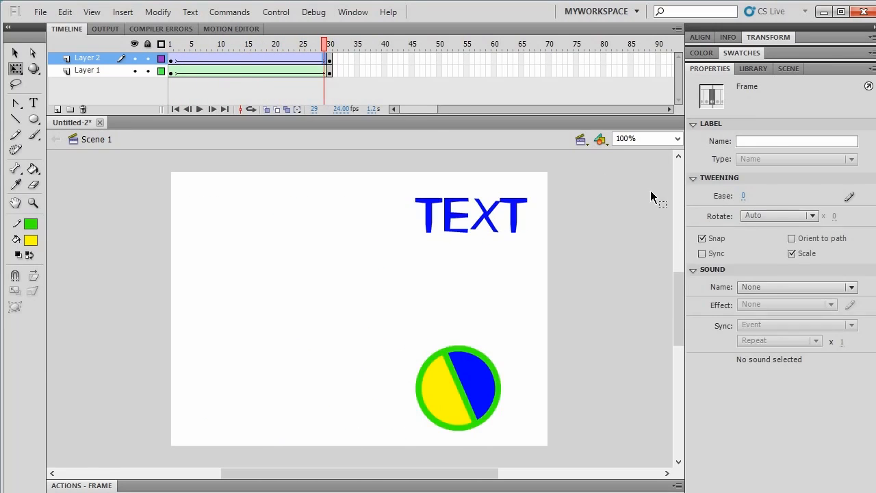
pyautogui.click(758, 218)
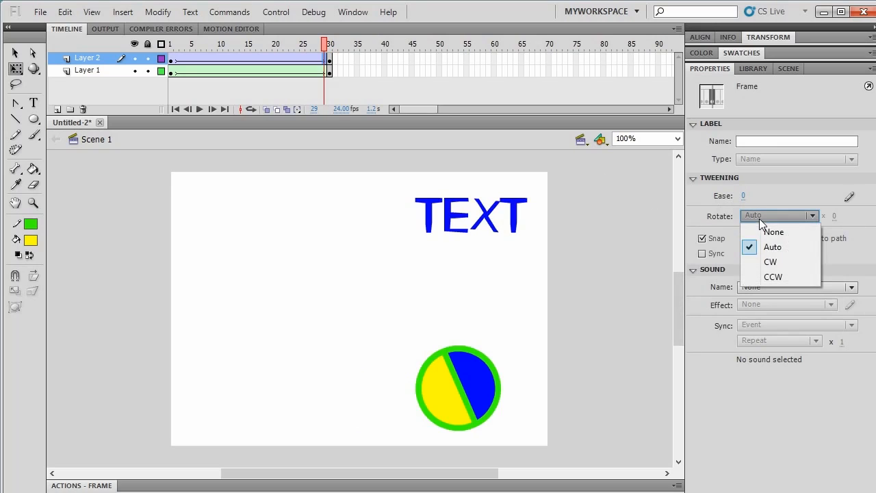
pyautogui.click(782, 262)
pyautogui.moveTo(172, 49); pyautogui.dragTo(333, 65)
# Step: Enlarge the circle on frame 30 to about 246 by 246 px with Free Transform and move it slightly up
pyautogui.click(330, 59)
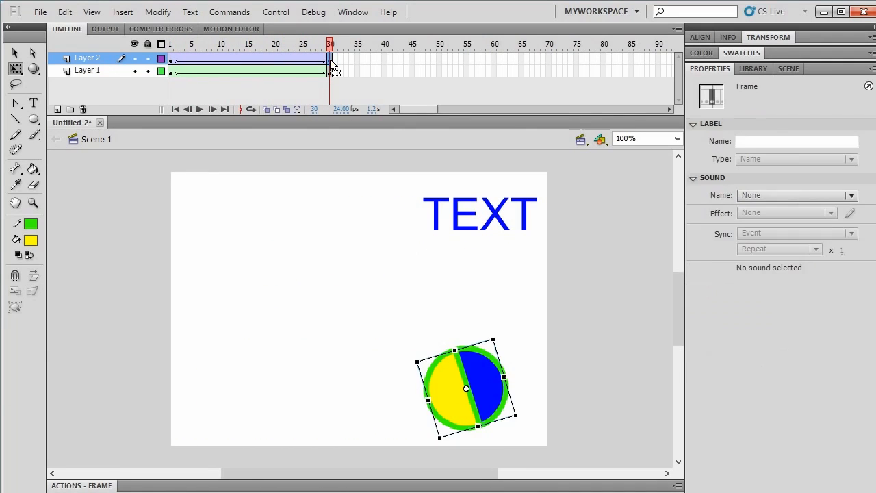
pyautogui.moveTo(496, 336); pyautogui.dragTo(506, 314)
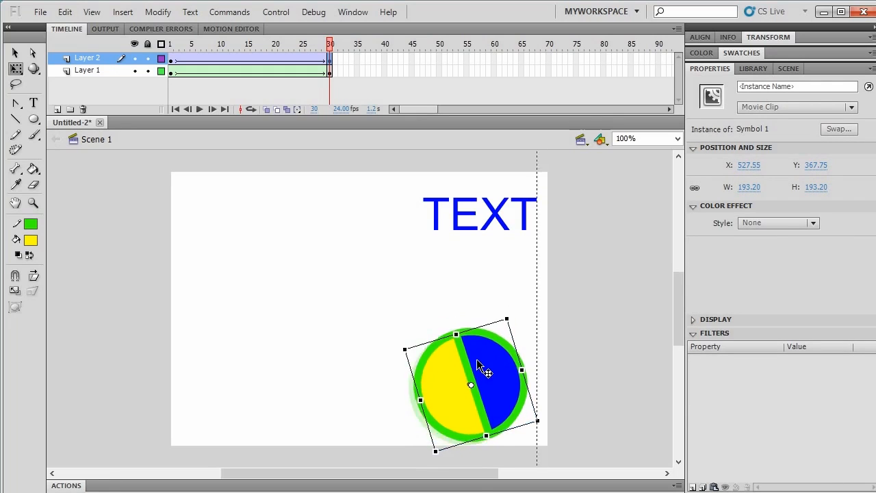
pyautogui.moveTo(476, 358); pyautogui.dragTo(477, 340)
pyautogui.moveTo(502, 304); pyautogui.dragTo(512, 284)
# Step: Play the animation on the stage, test the movie in the preview player, and close the preview
pyautogui.press('Return')
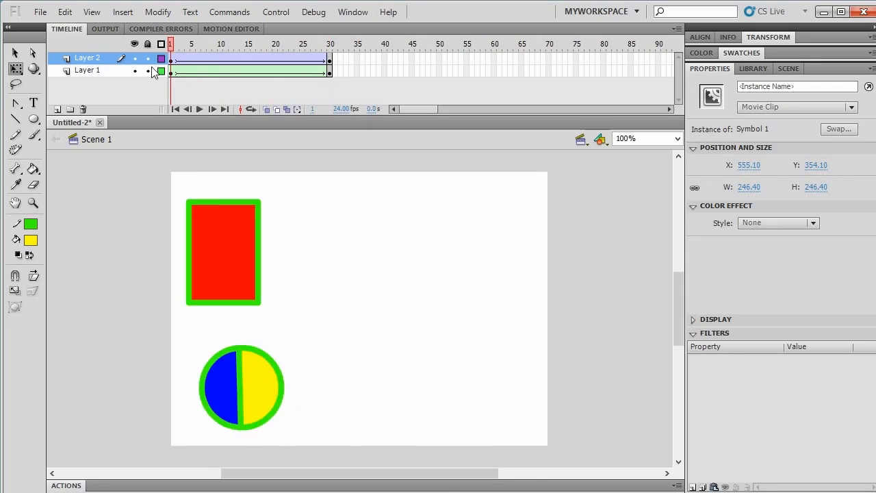
pyautogui.hotkey('ctrl', 'Return')
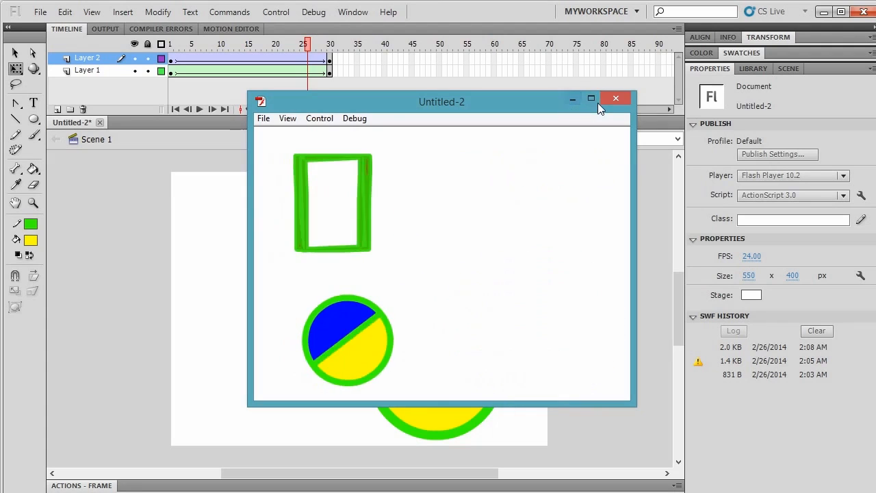
pyautogui.click(615, 98)
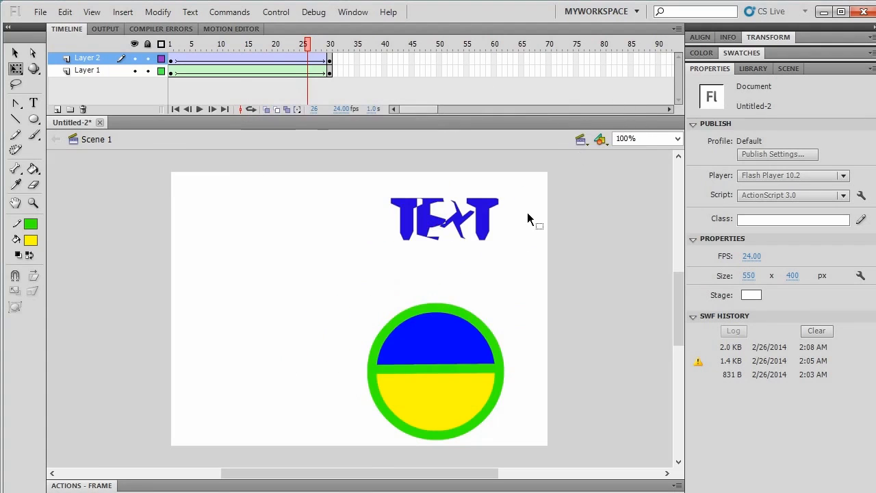